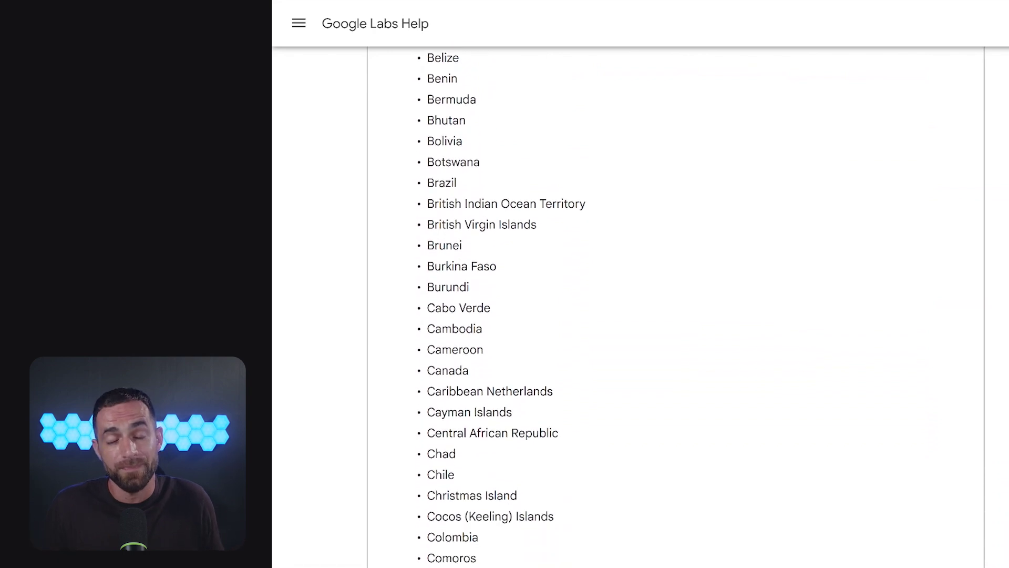
Look through the list of supported countries on the Google Labs Help page
scroll(631, 304, down, 20)
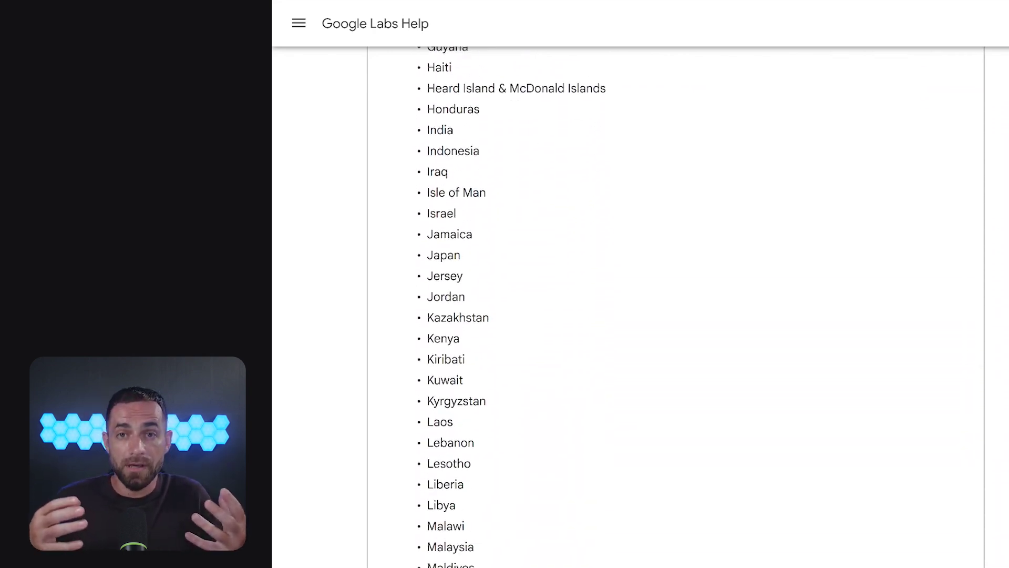
scroll(630, 304, down, 20)
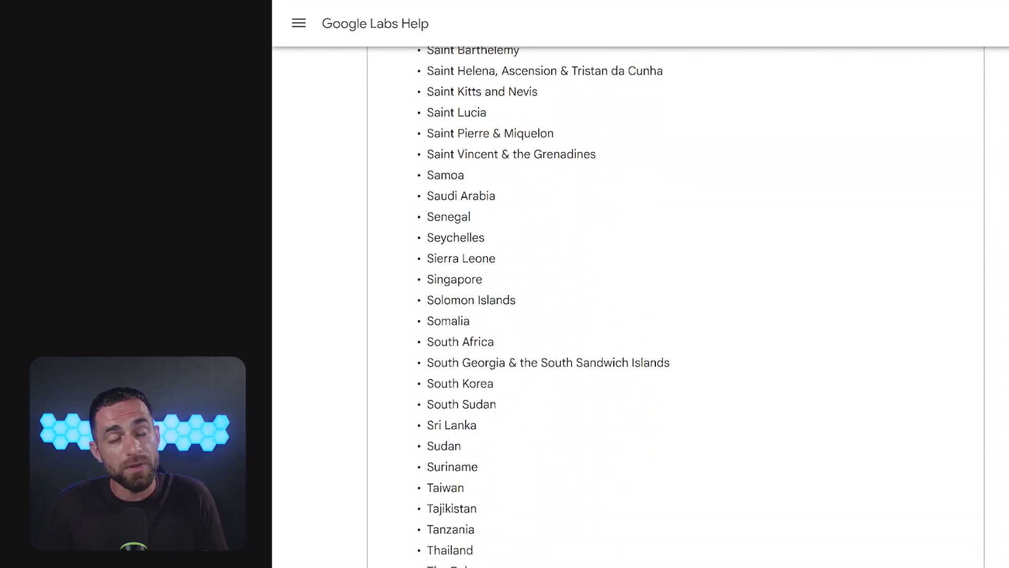
scroll(631, 305, down, 3)
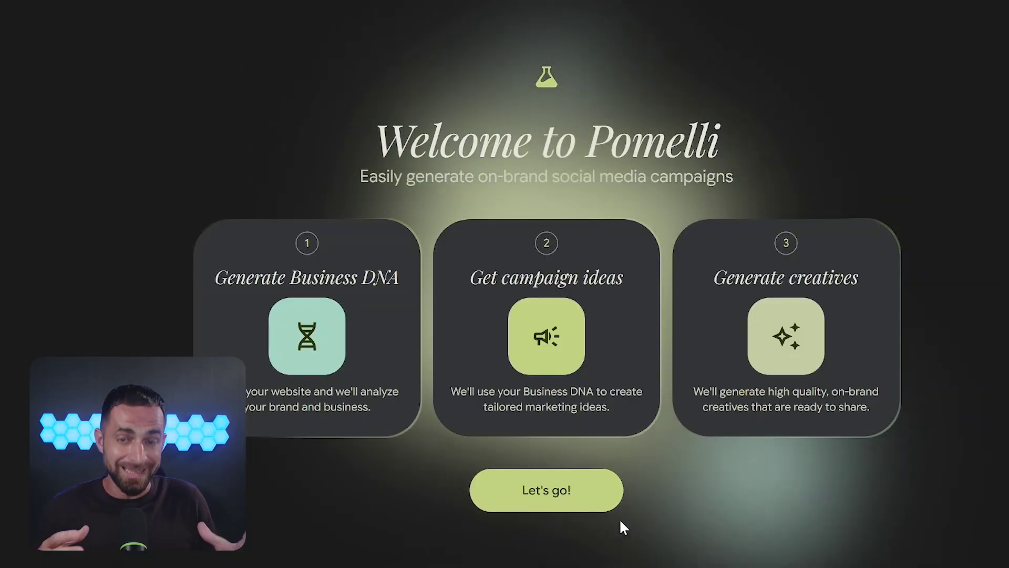
click(590, 489)
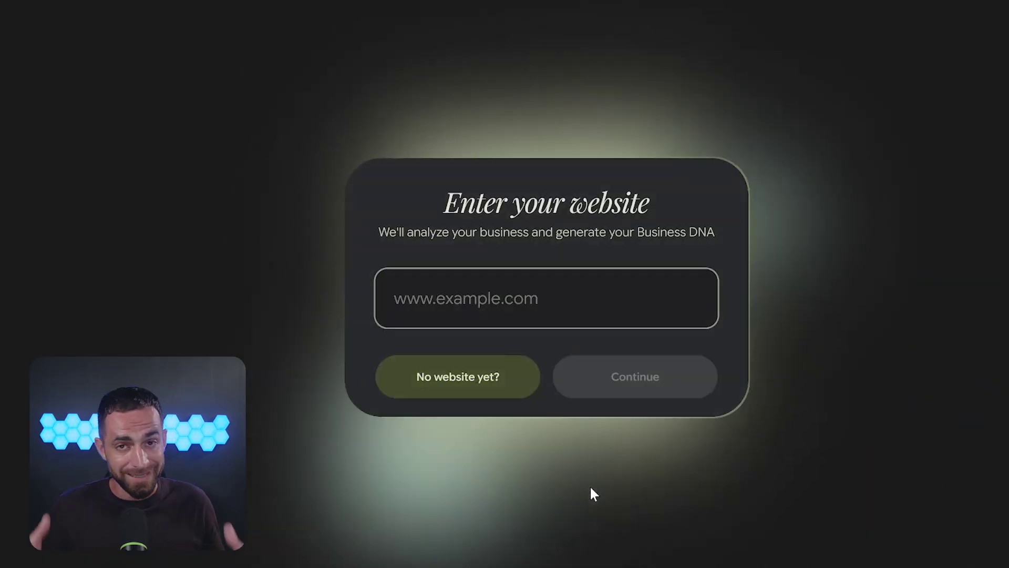
text(https://www.craft-tea-botanics.com/)
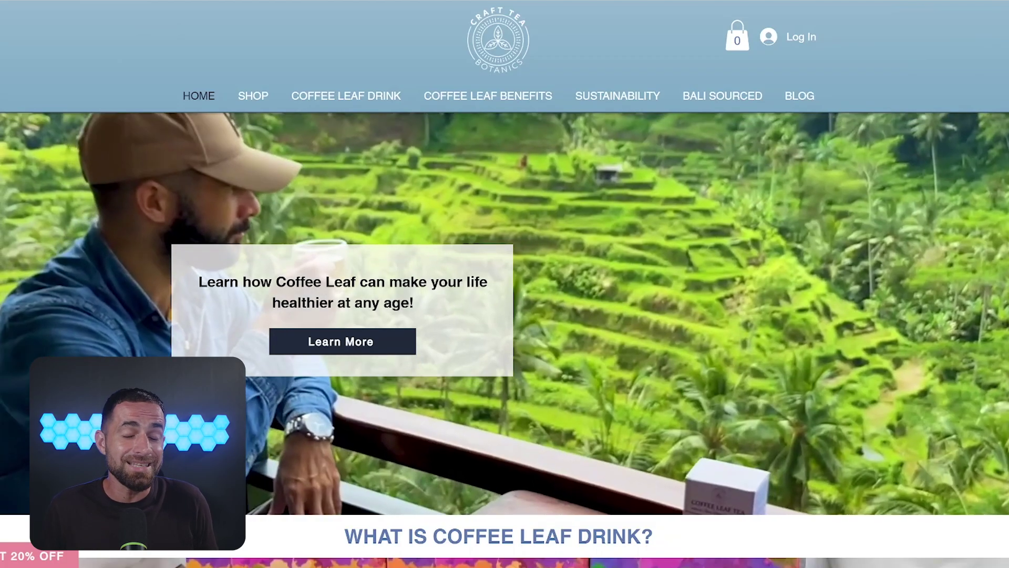
Examine the Craft Tea Botanics home page and the shop page's health conditions and wellness sections
scroll(504, 284, down, 5)
scroll(504, 283, down, 7)
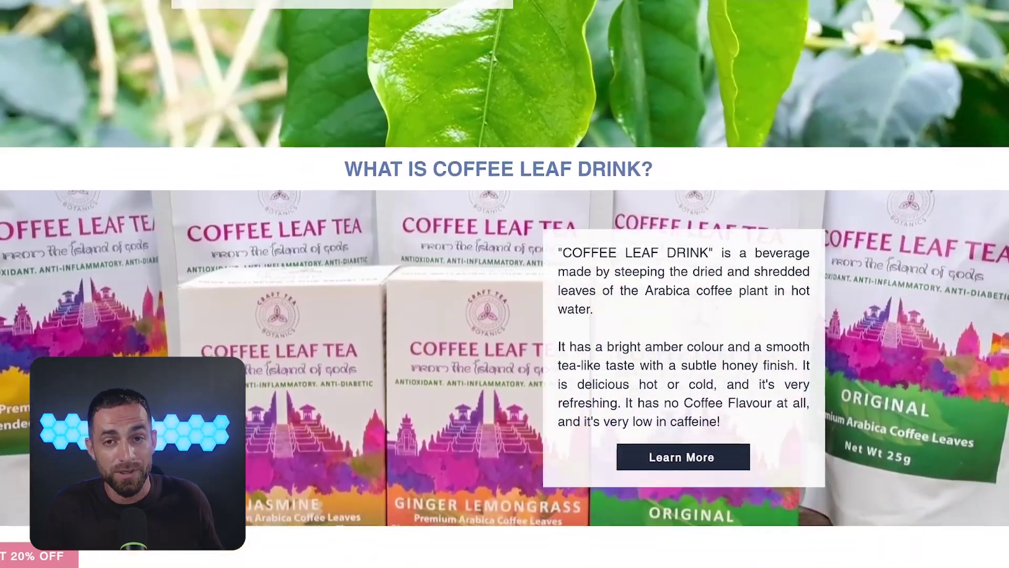
scroll(505, 284, down, 8)
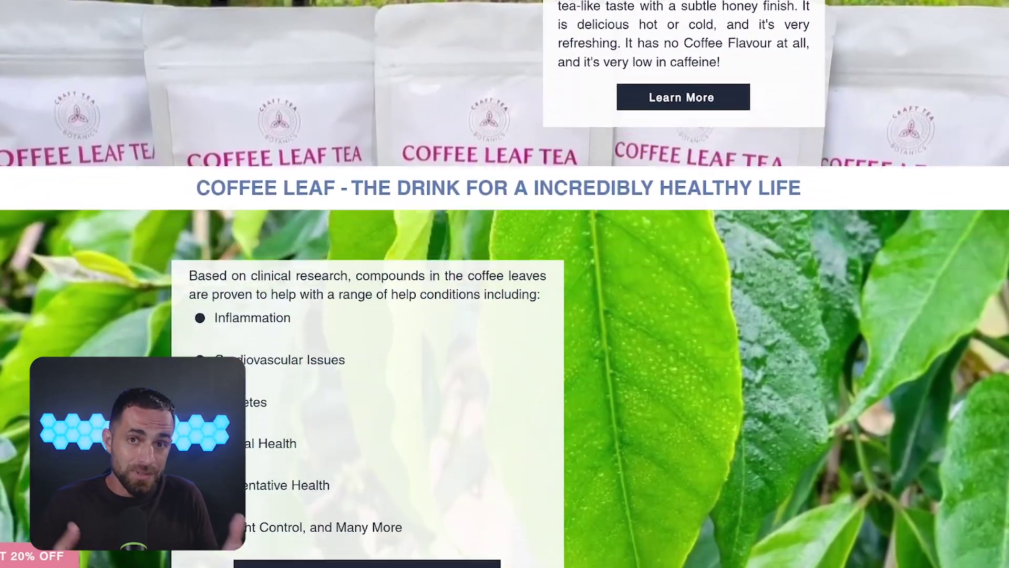
scroll(505, 284, down, 7)
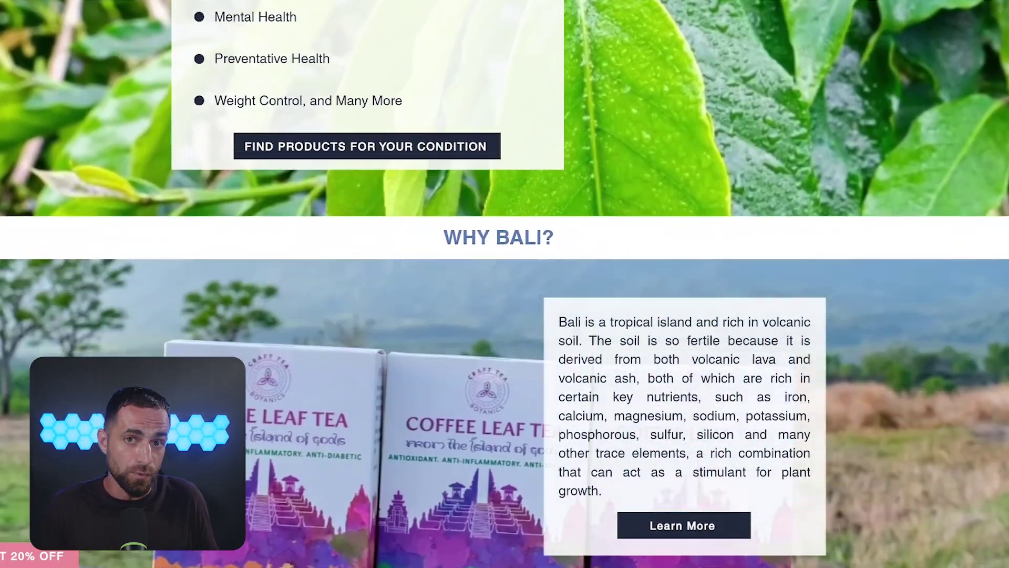
scroll(504, 284, down, 4)
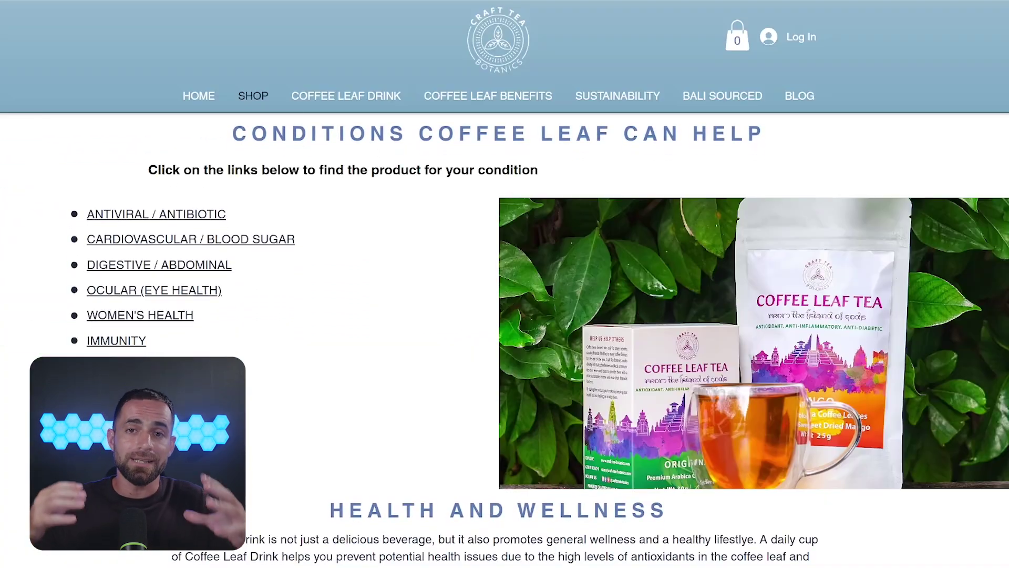
scroll(504, 284, down, 8)
scroll(505, 284, down, 10)
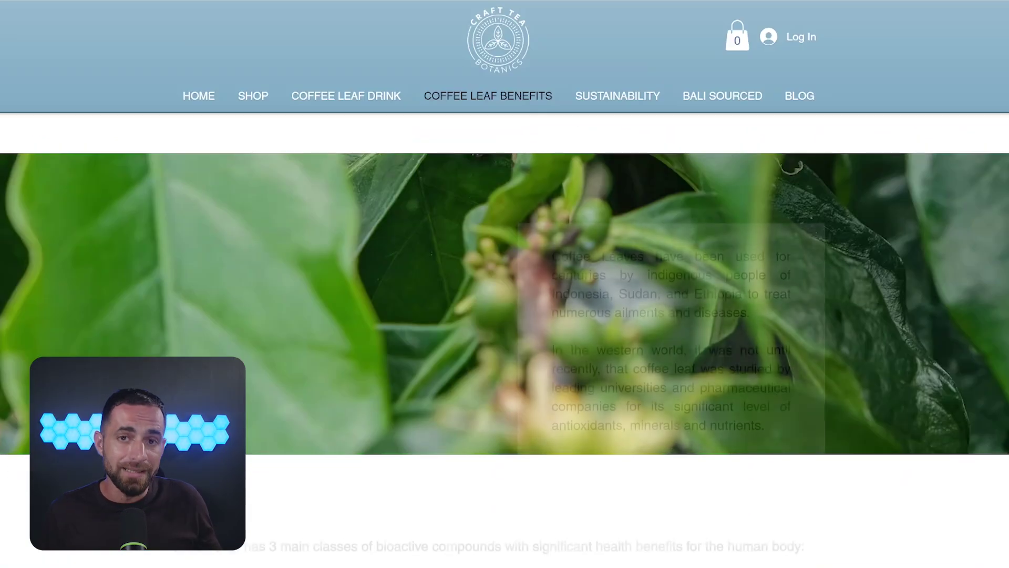
Read through the Coffee Leaf Benefits page, covering the leaf's compounds and their health effects
scroll(504, 284, down, 2)
scroll(505, 283, down, 8)
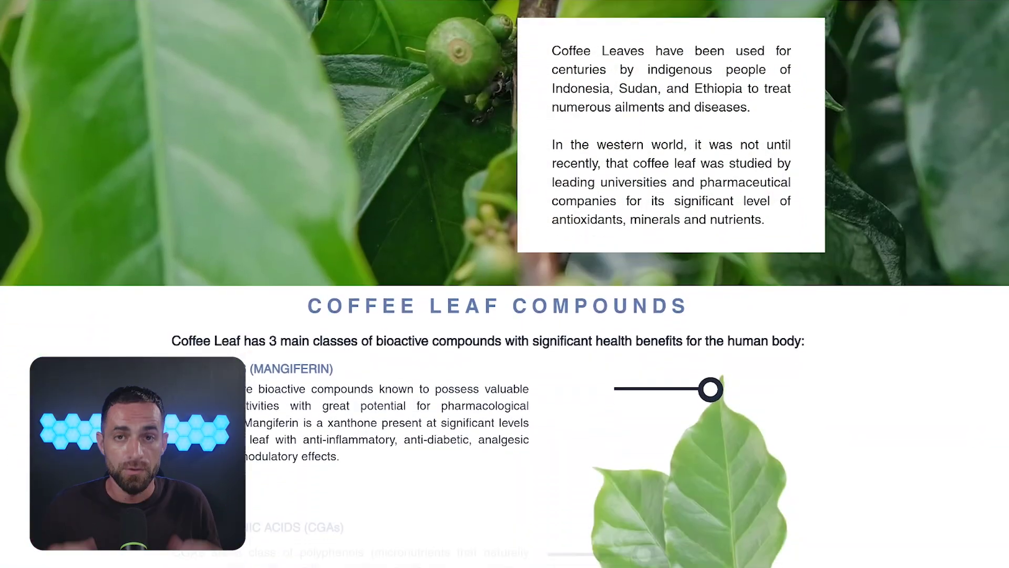
scroll(505, 284, down, 10)
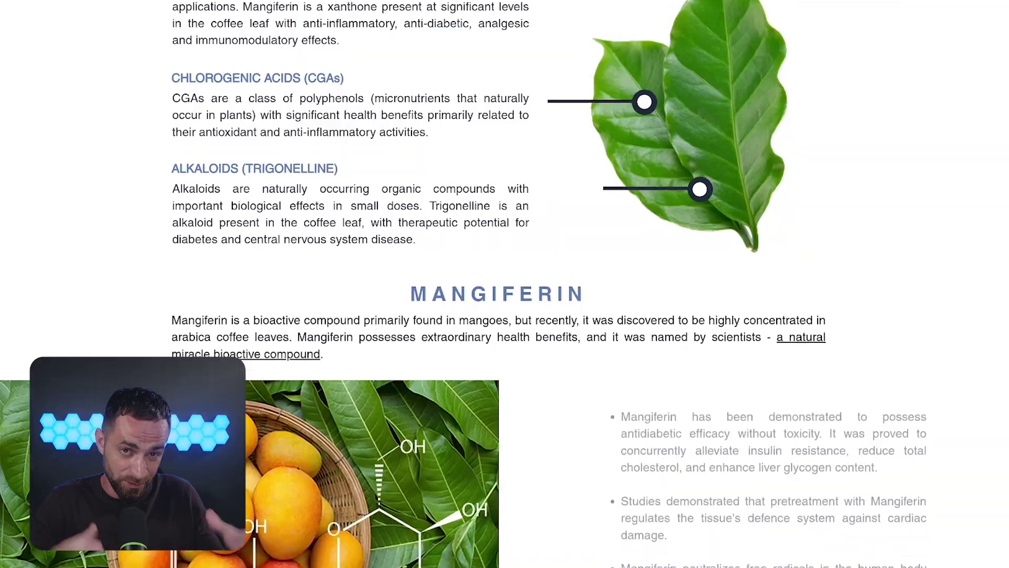
scroll(505, 284, down, 10)
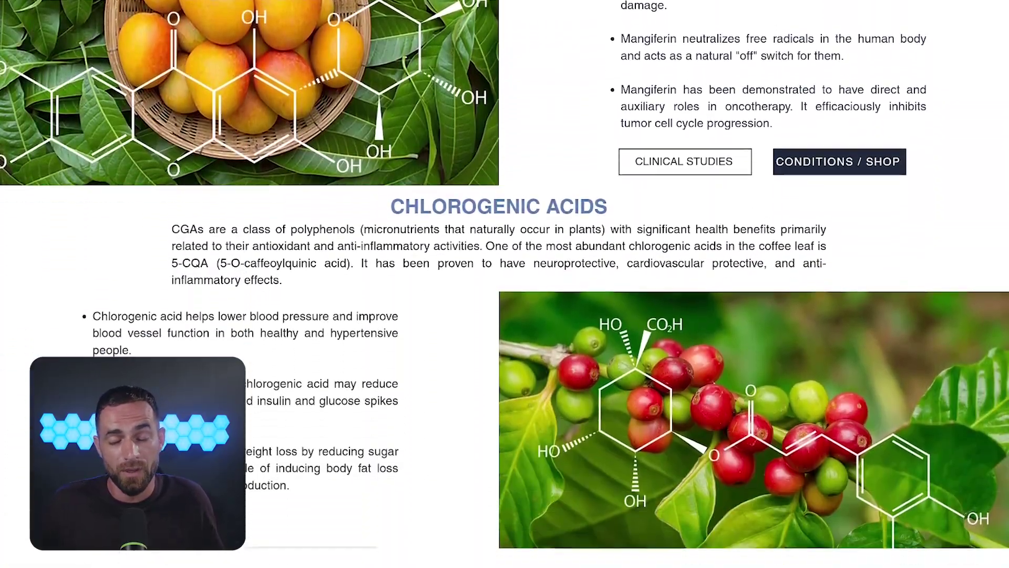
scroll(505, 284, down, 10)
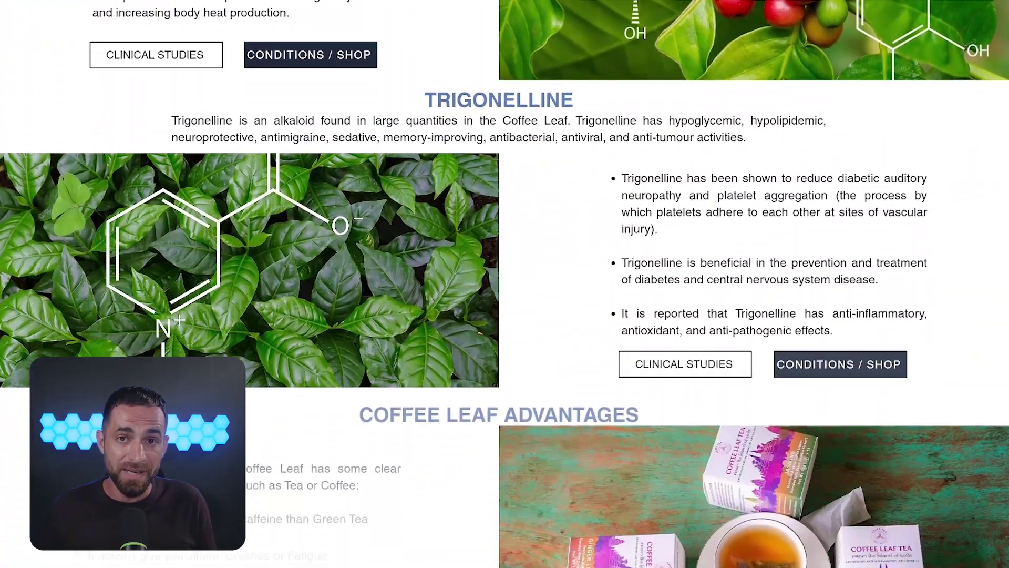
scroll(505, 283, down, 3)
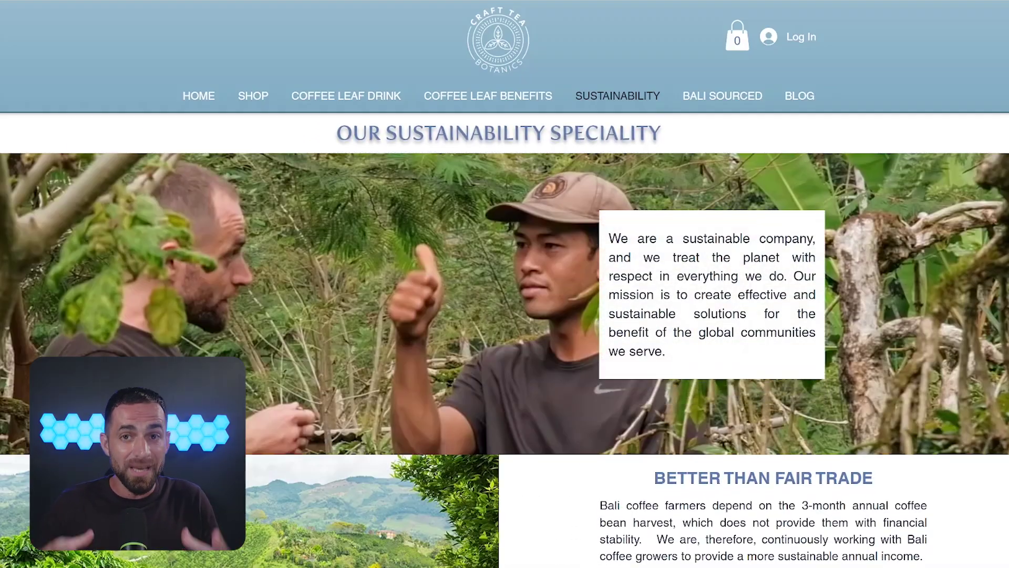
Look over the Sustainability and Bali Sourced pages of the Craft Tea Botanics website
scroll(505, 284, down, 6)
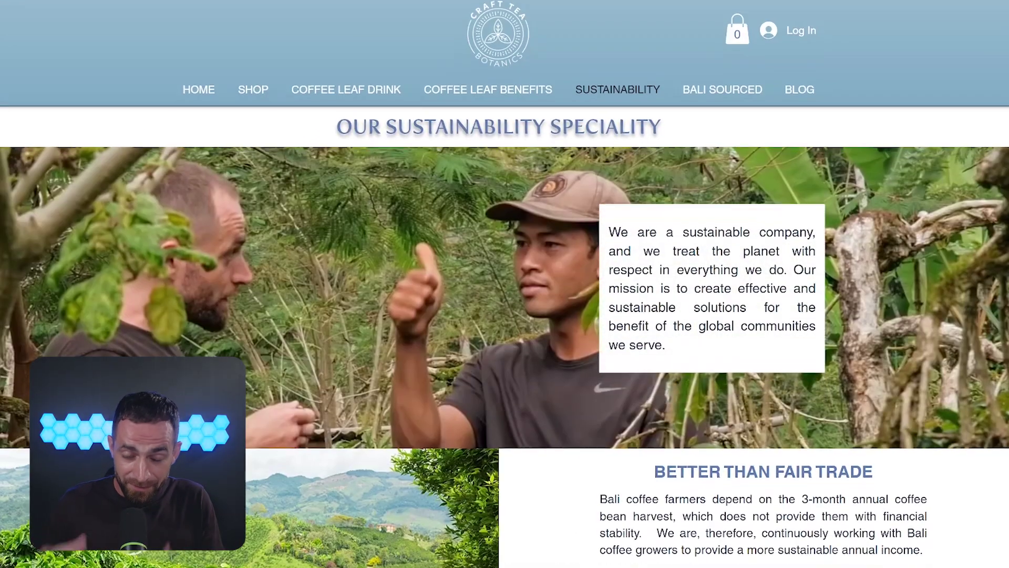
scroll(505, 284, down, 5)
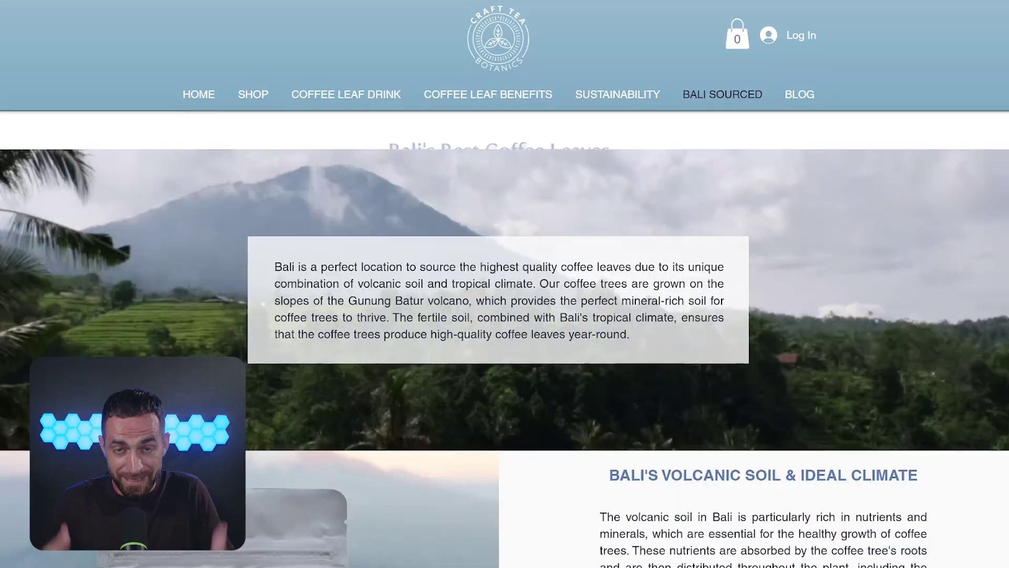
scroll(505, 283, down, 4)
scroll(505, 284, down, 5)
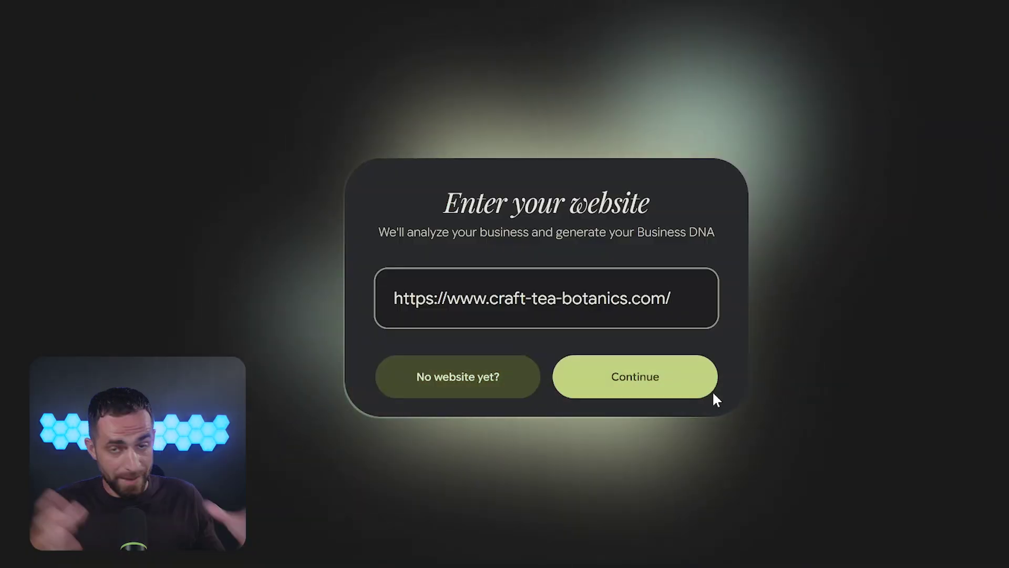
Submit the website for analysis and review the generated Business DNA's fonts, colors, tagline, brand values, aesthetic, tone of voice and business overview
click(673, 383)
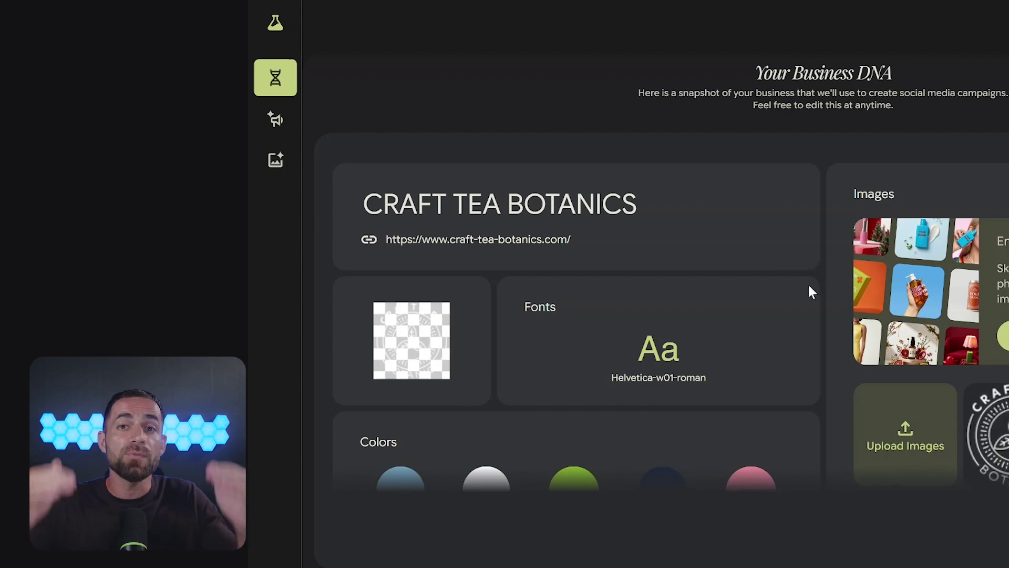
scroll(808, 288, down, 2)
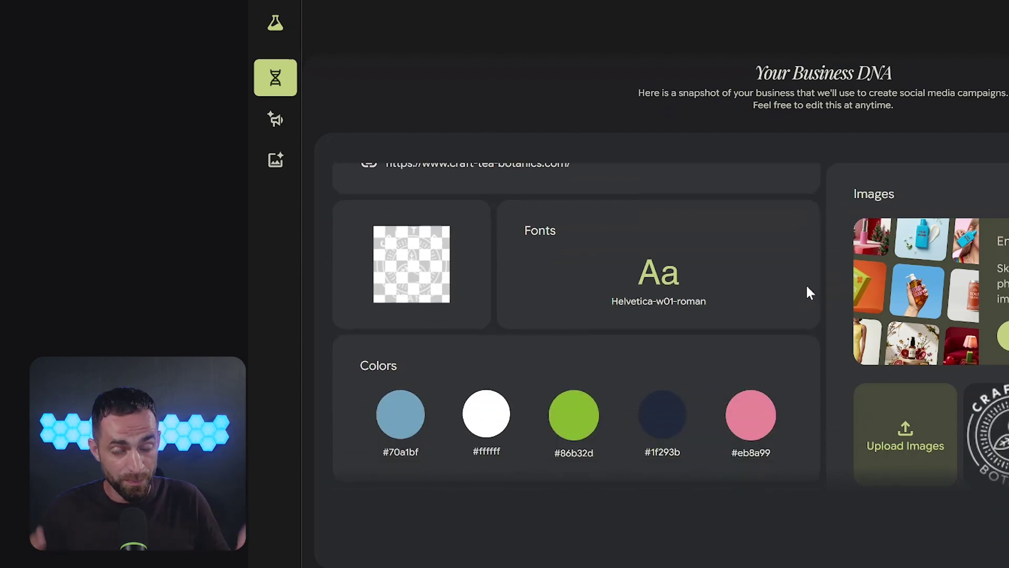
scroll(807, 289, down, 2)
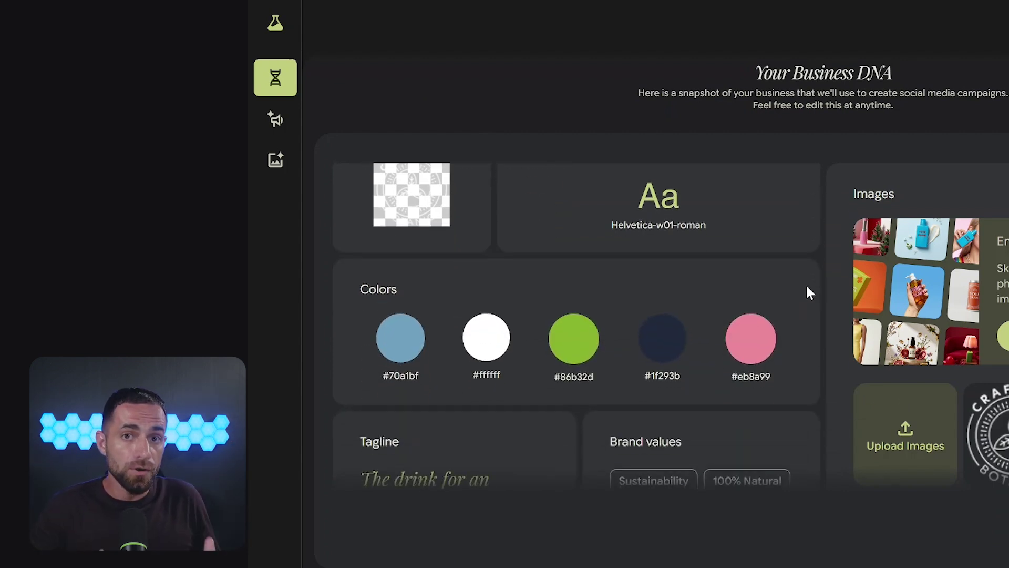
scroll(808, 288, down, 2)
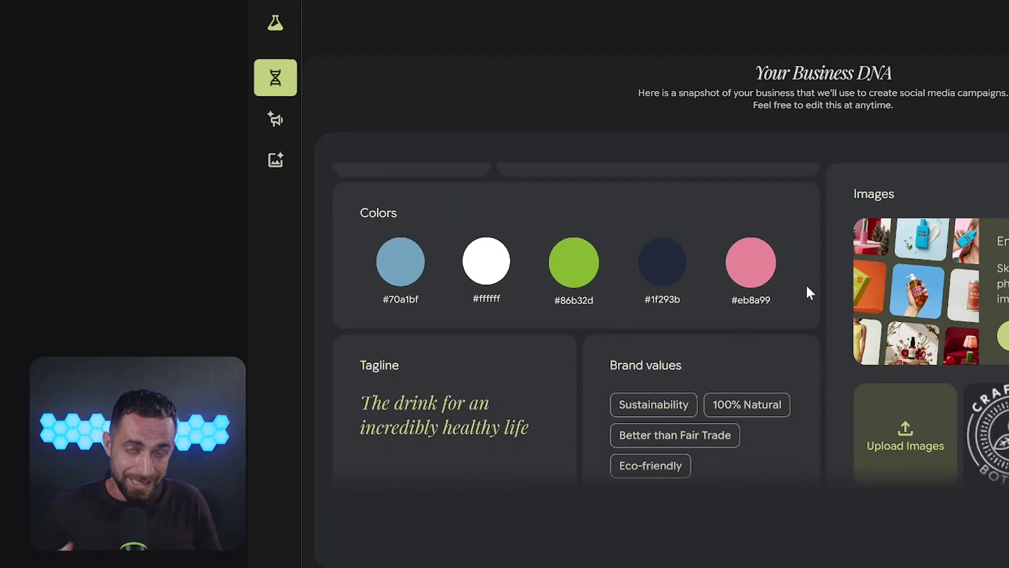
scroll(807, 288, down, 2)
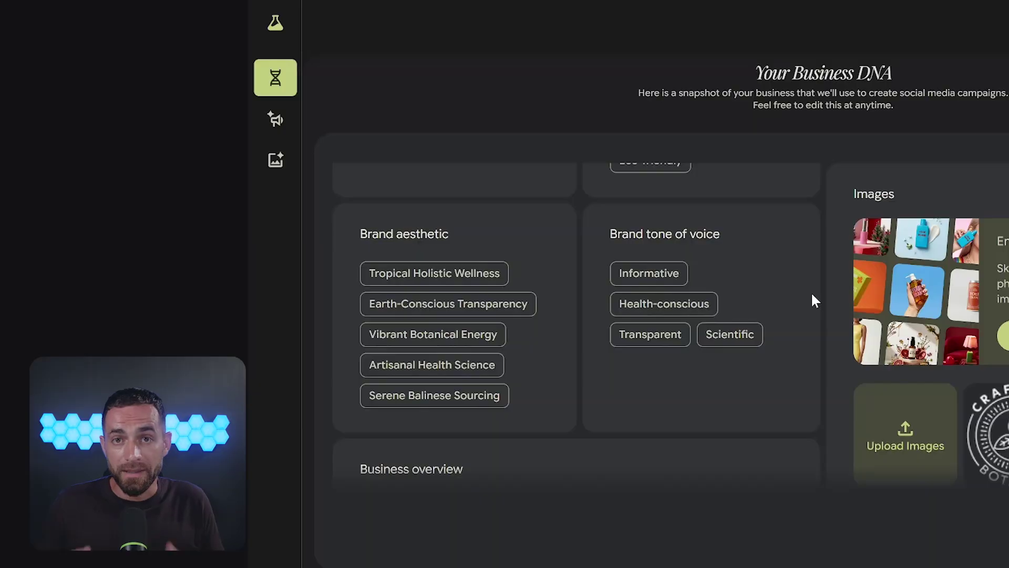
scroll(812, 300, down, 3)
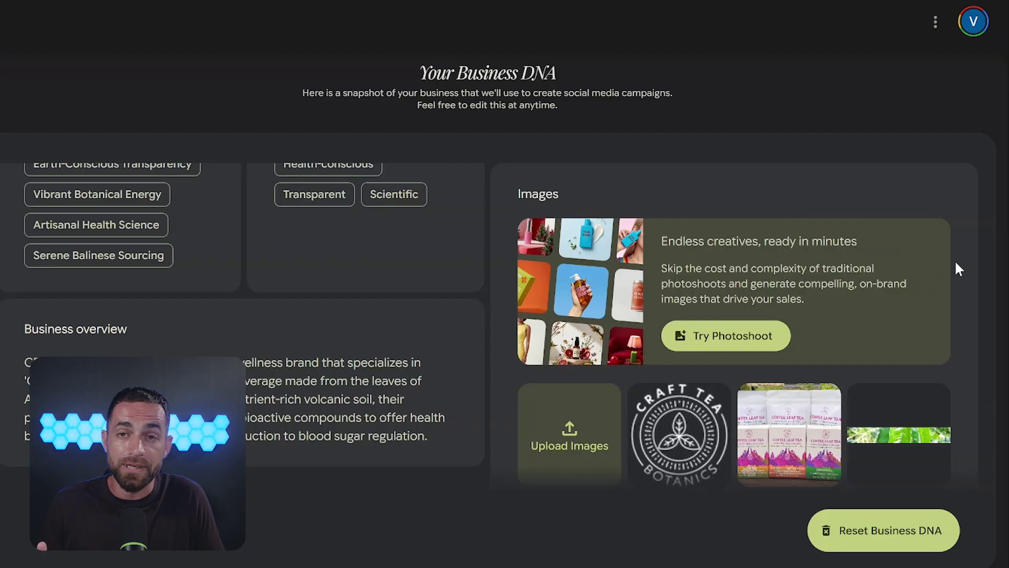
Look through all the brand and product images collected in the Business DNA
scroll(953, 263, down, 5)
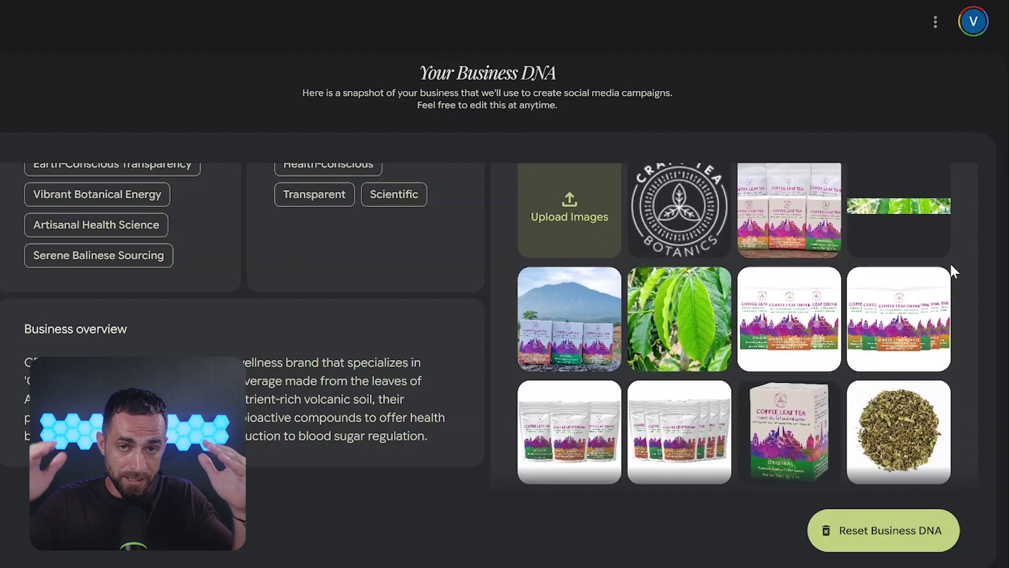
scroll(951, 266, down, 7)
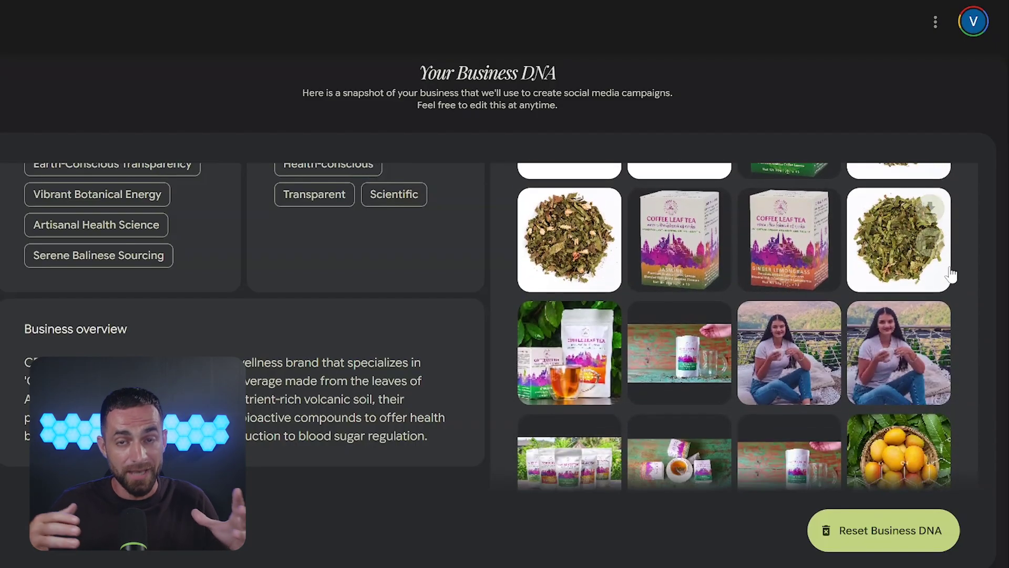
scroll(951, 273, down, 10)
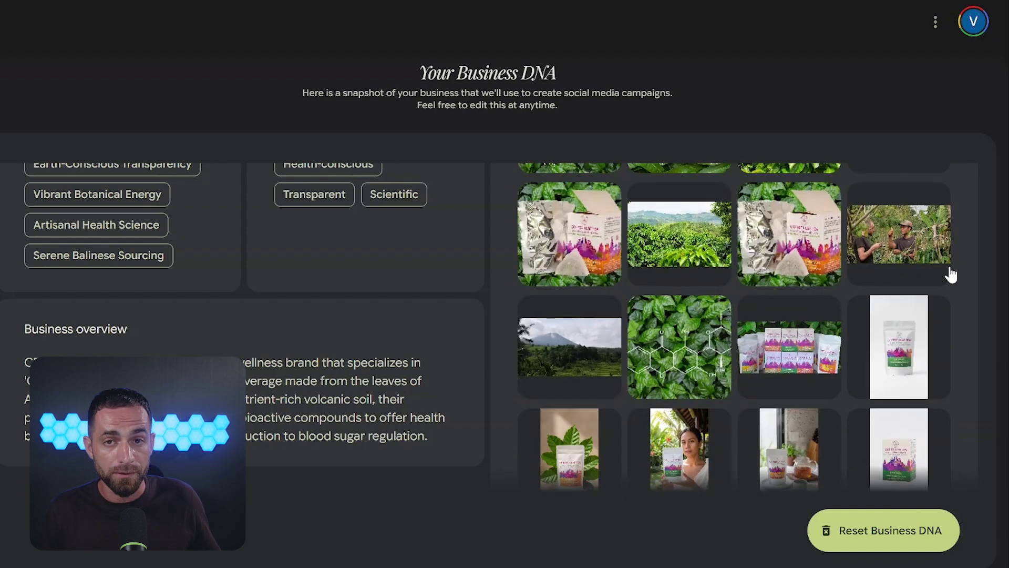
scroll(951, 273, down, 5)
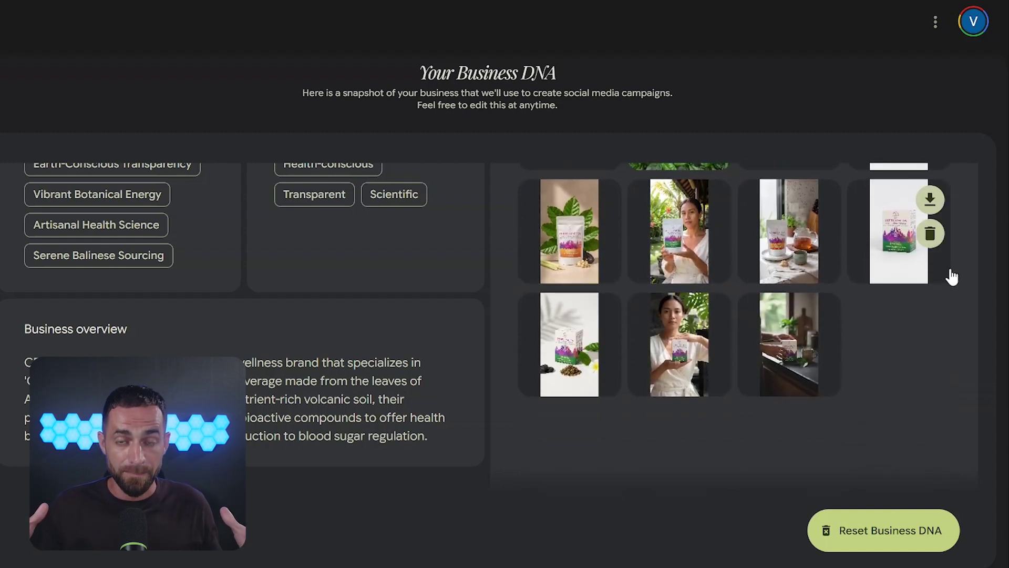
click(446, 332)
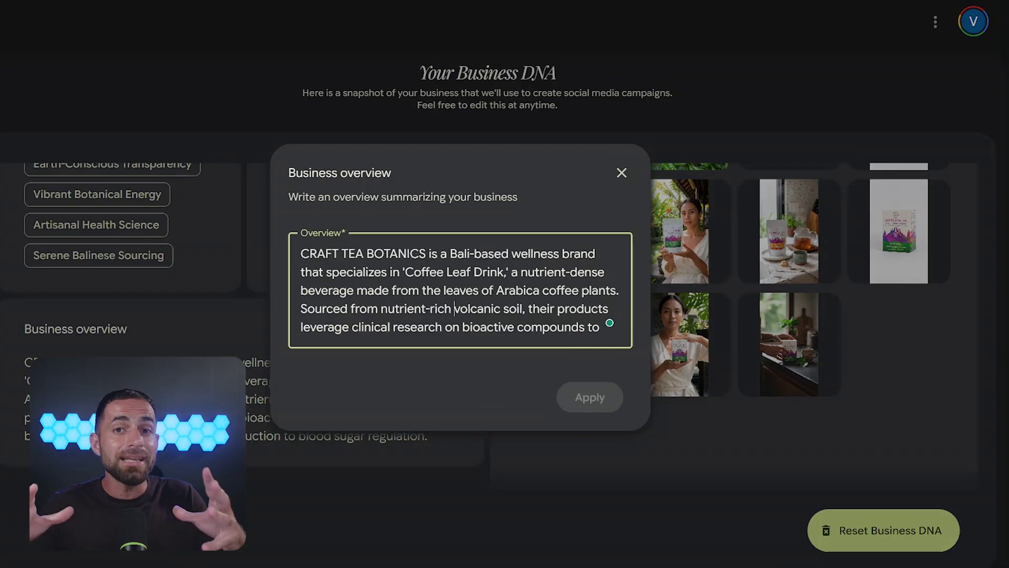
key(ctrl+a)
key(BackSpace)
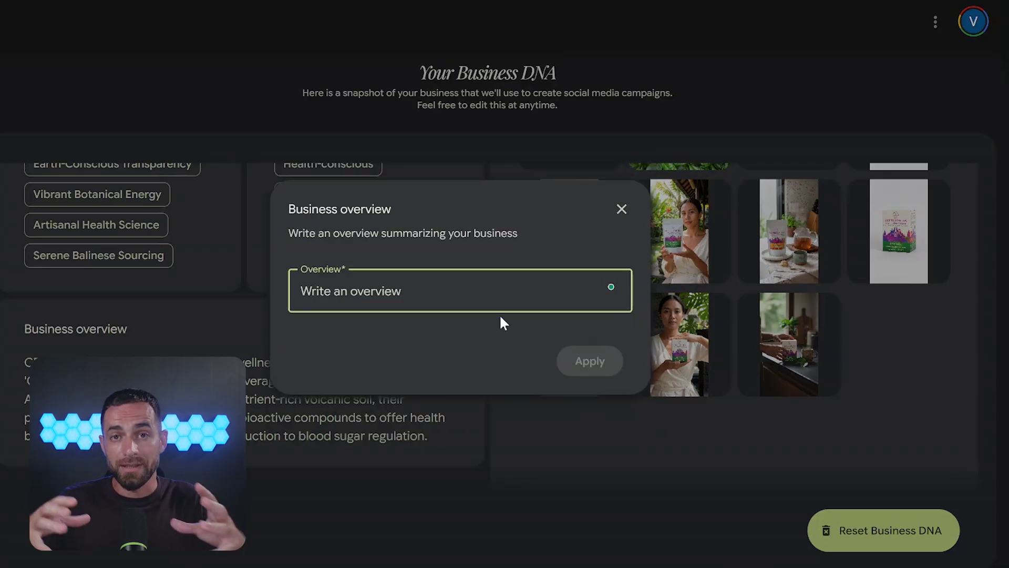
click(621, 209)
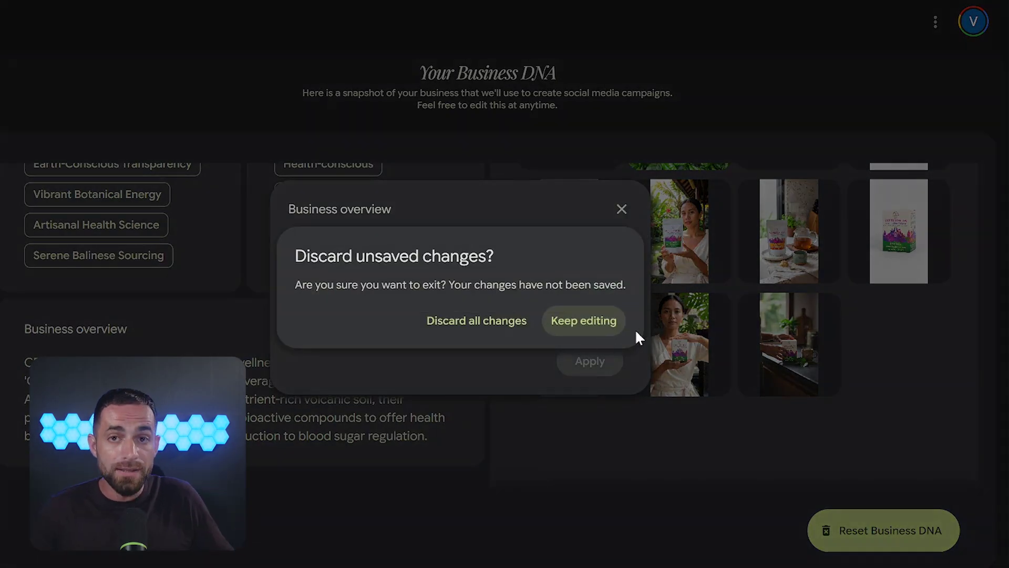
click(518, 322)
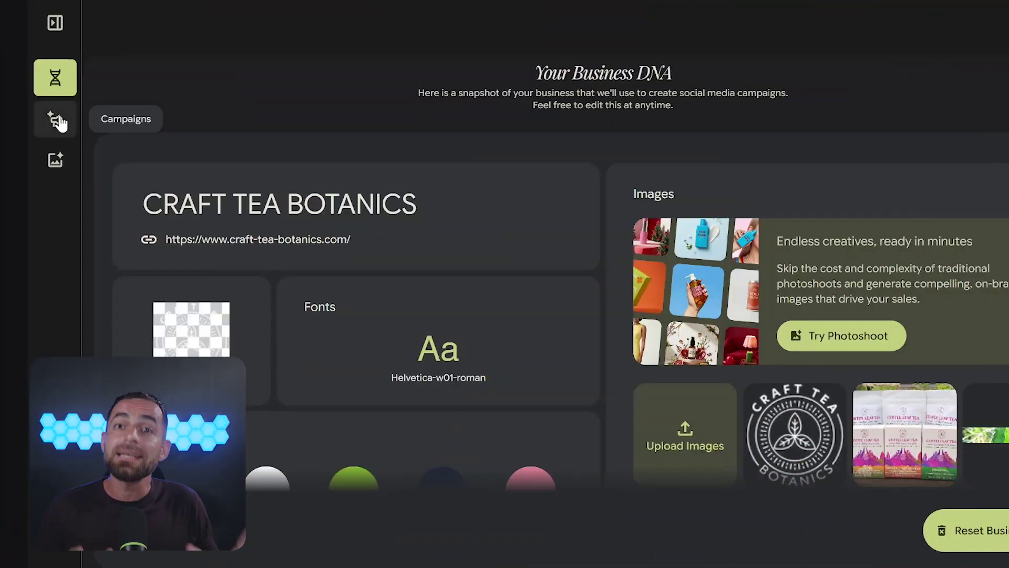
Go to the Campaigns page and set the new campaign's aspect ratio to Story (9:16)
click(58, 122)
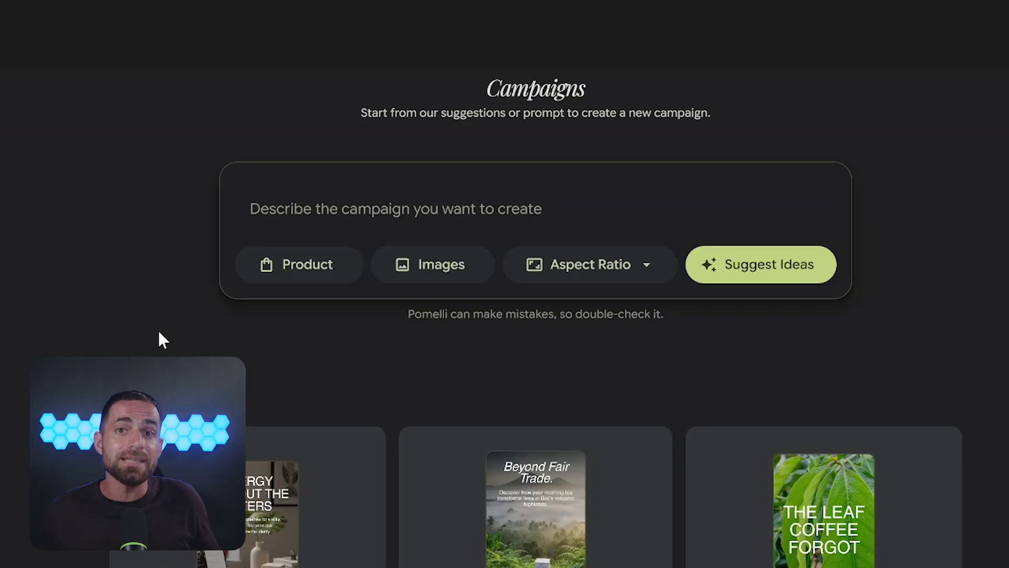
click(793, 284)
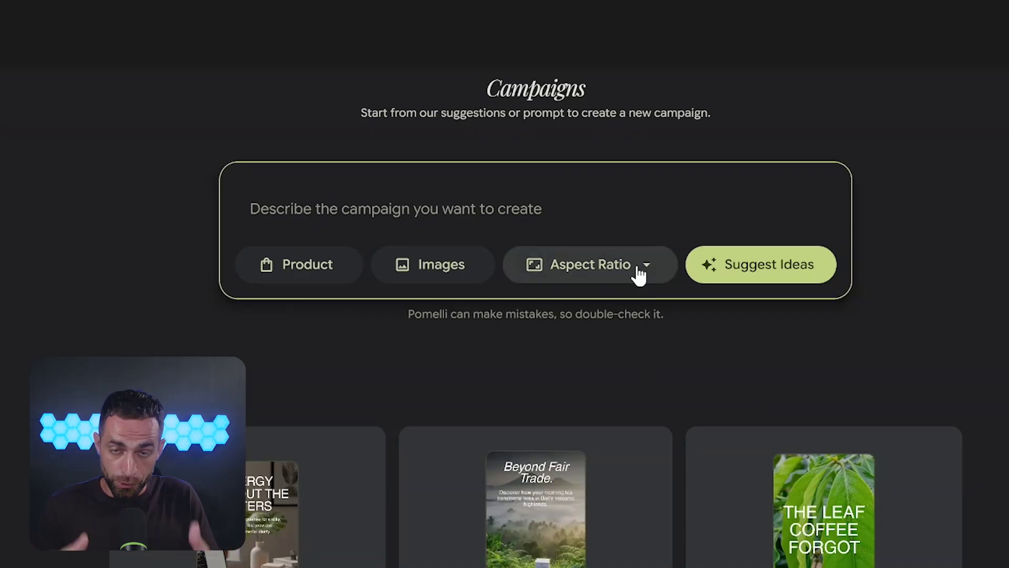
click(639, 273)
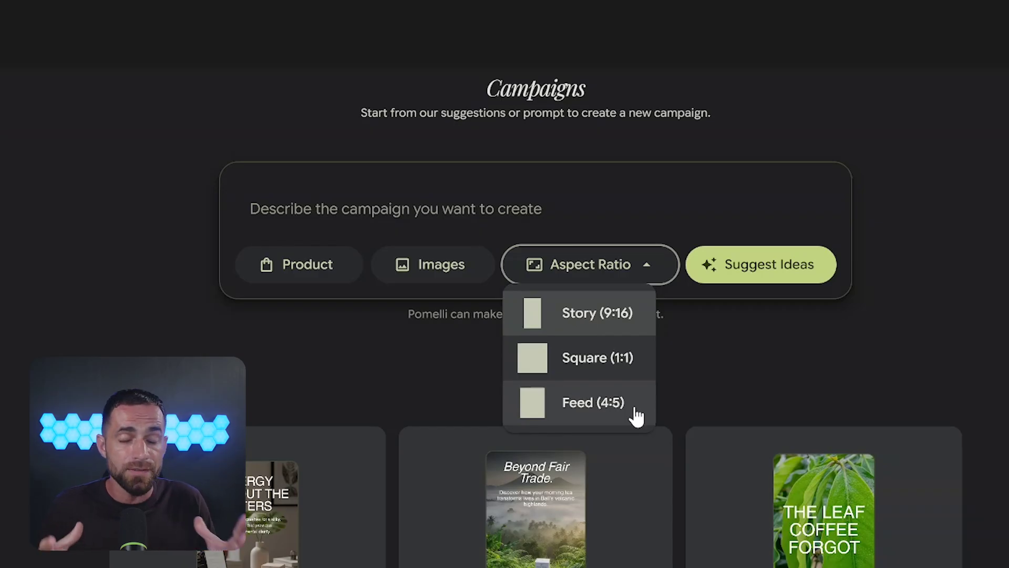
click(631, 313)
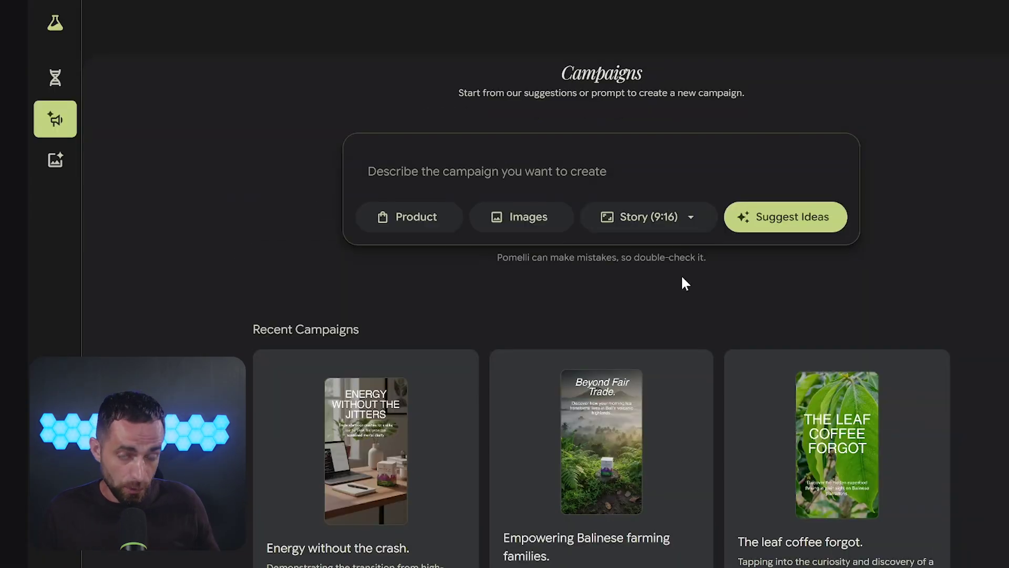
Open the recent campaign about empowering Balinese farming families, check its creatives' options and animate the "Empowering Communities" creative
scroll(636, 344, down, 2)
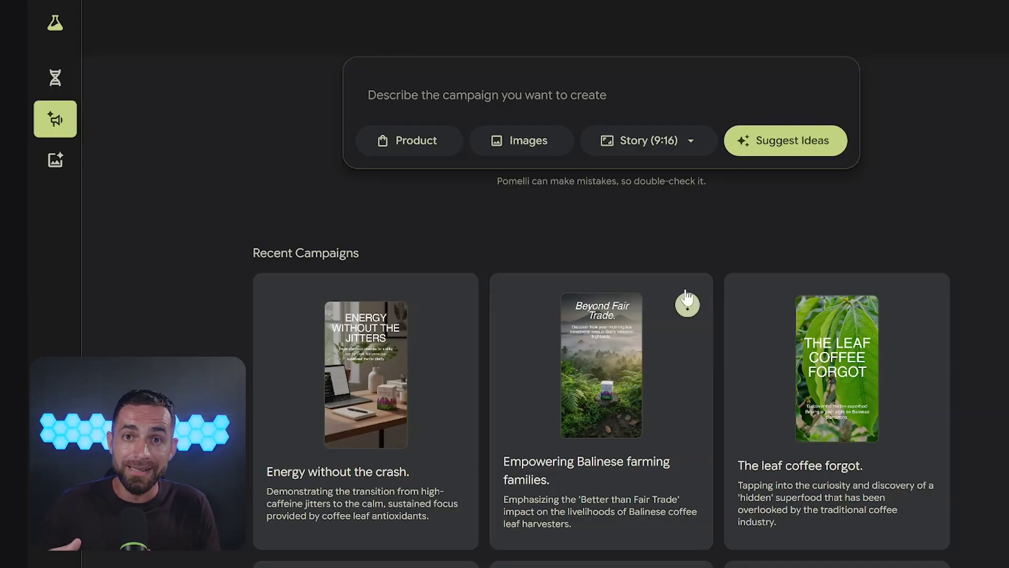
click(673, 356)
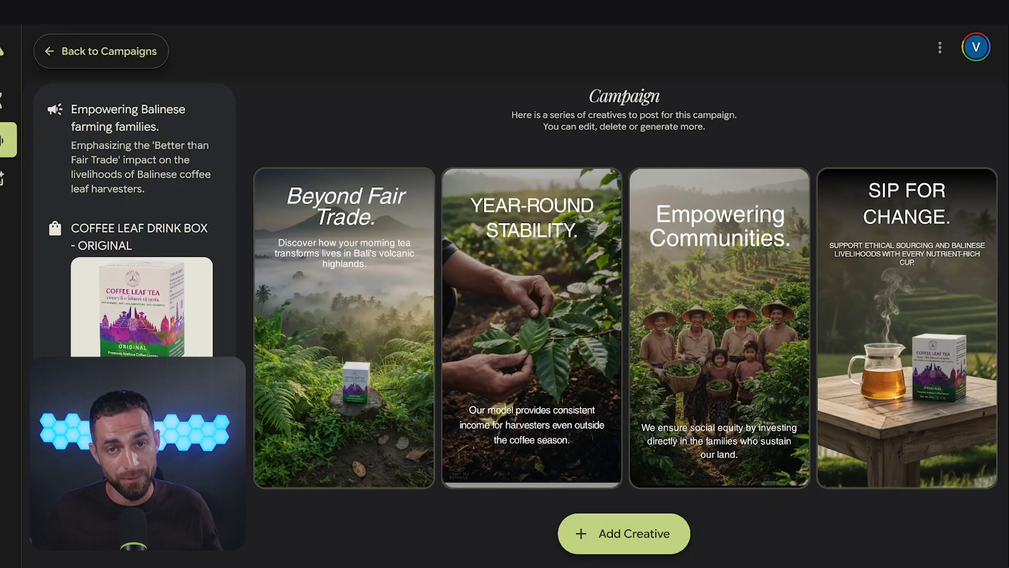
click(634, 536)
click(978, 185)
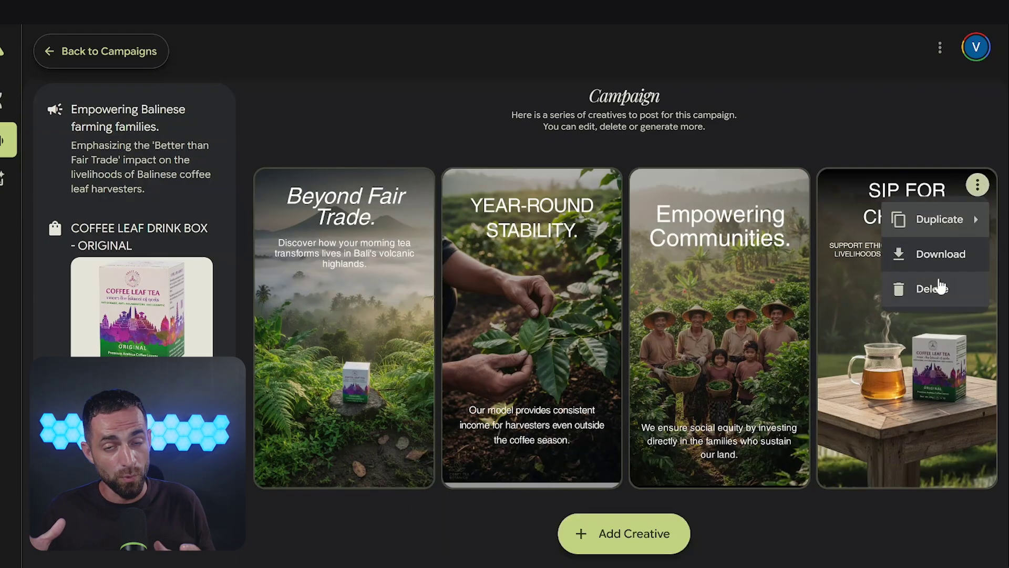
click(822, 531)
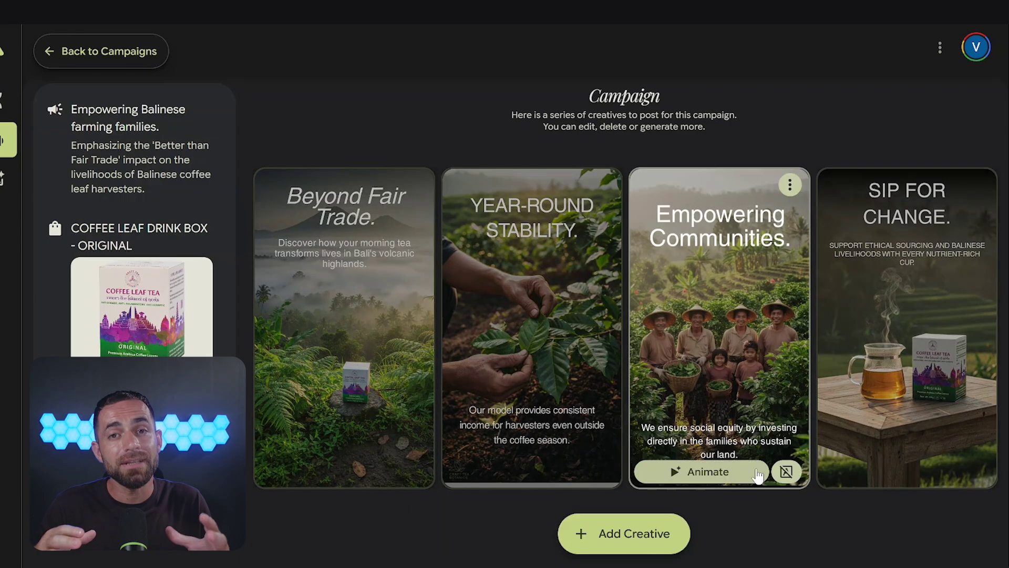
click(757, 472)
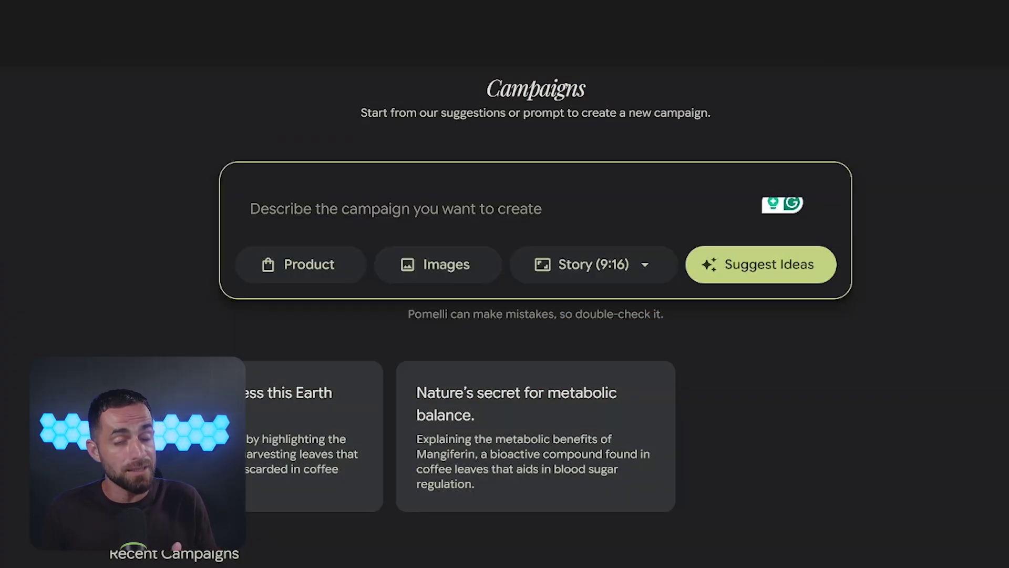
Generate campaign ideas from the prompt "Think outside the Bean" and choose "Metabolic health, found in leaves."
text(Think )
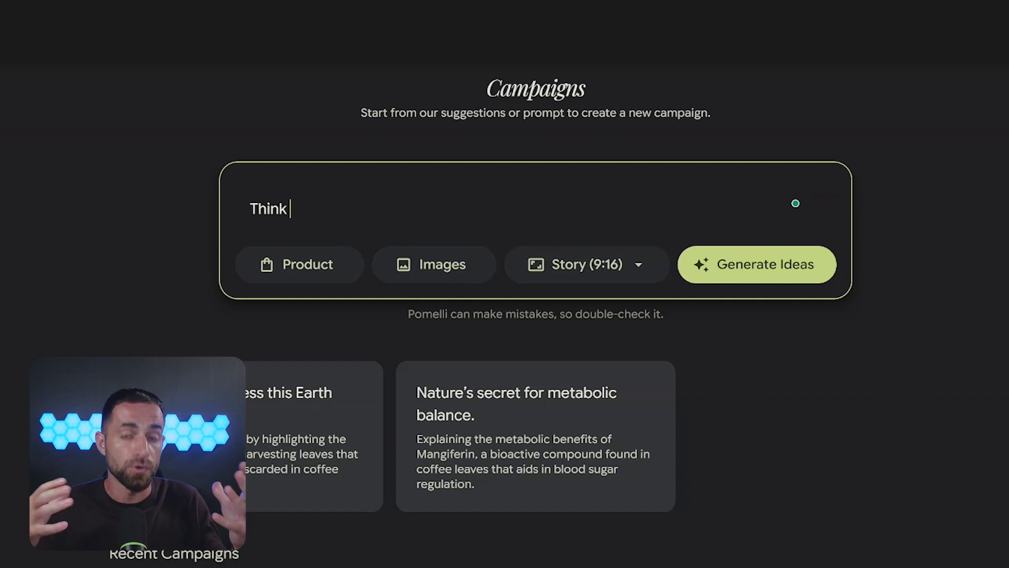
text(outside the Bean)
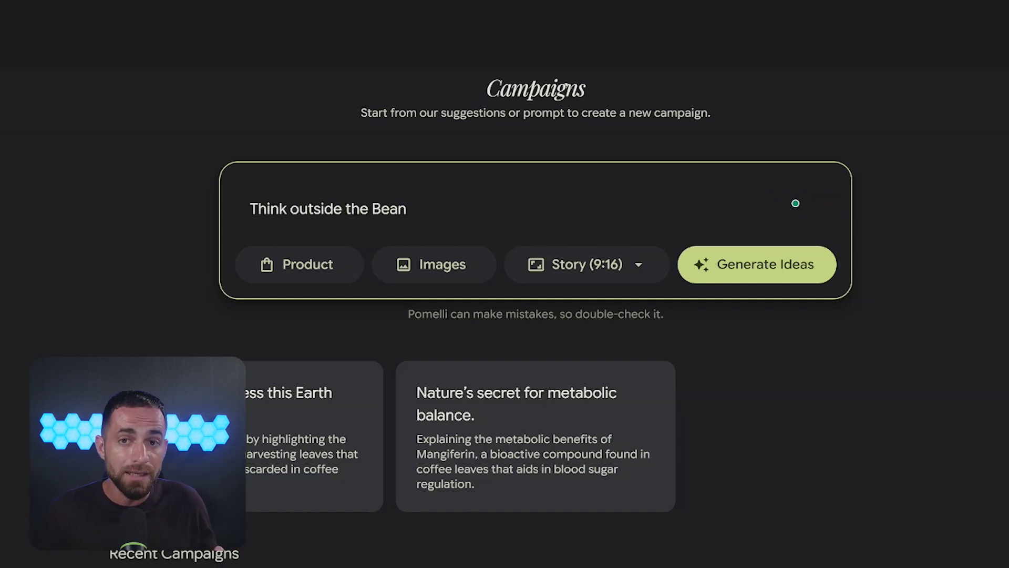
key(Return)
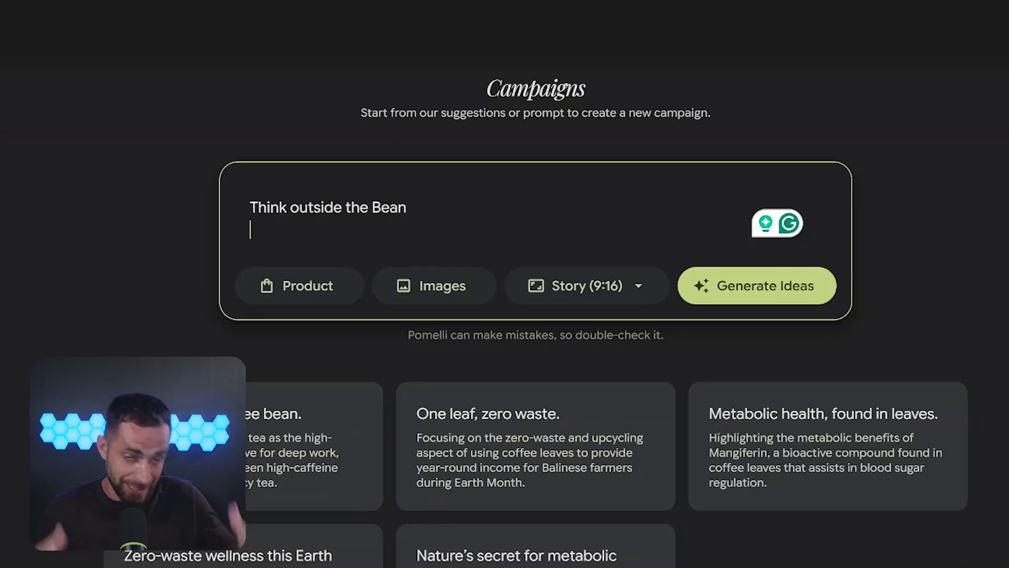
click(742, 452)
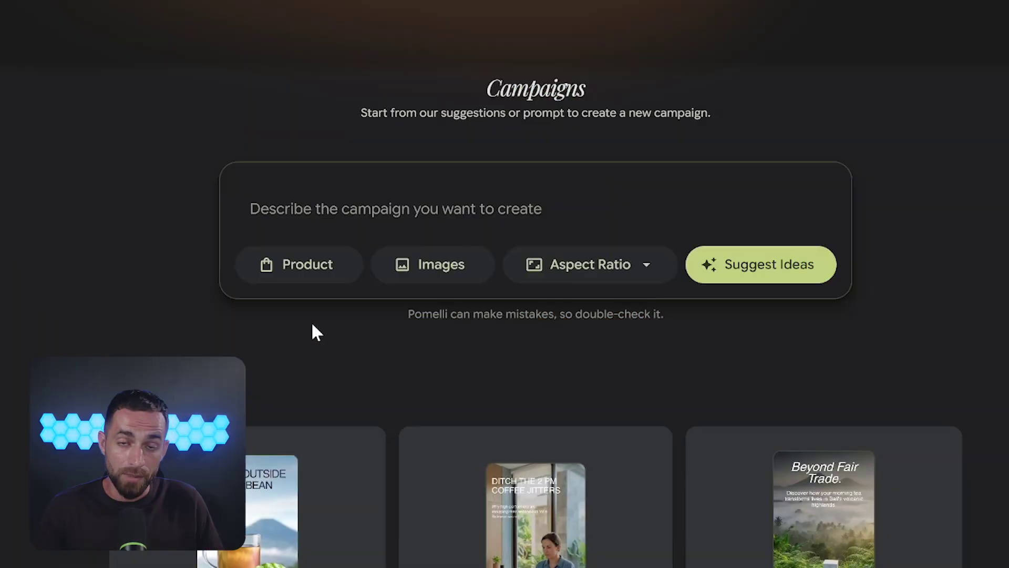
click(312, 276)
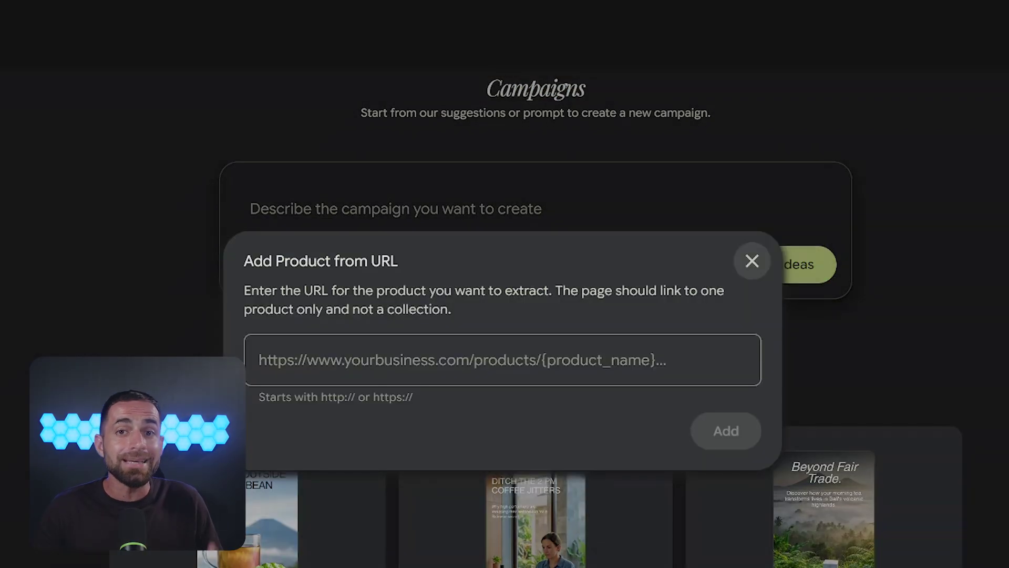
click(421, 353)
text(https://www.craft-tea-botanics.com/product-page/coffee-leaf-drink-original)
click(730, 428)
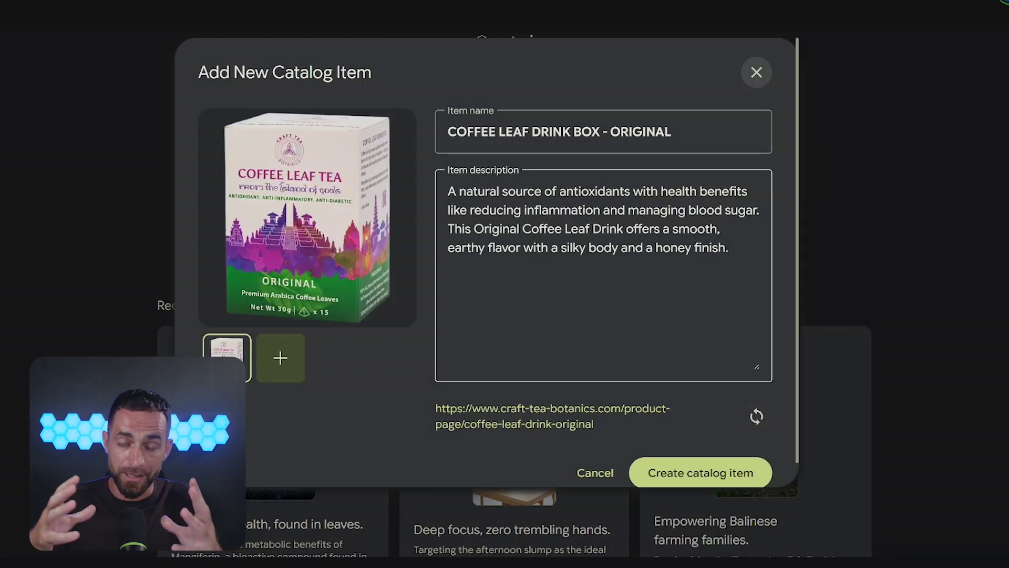
click(705, 466)
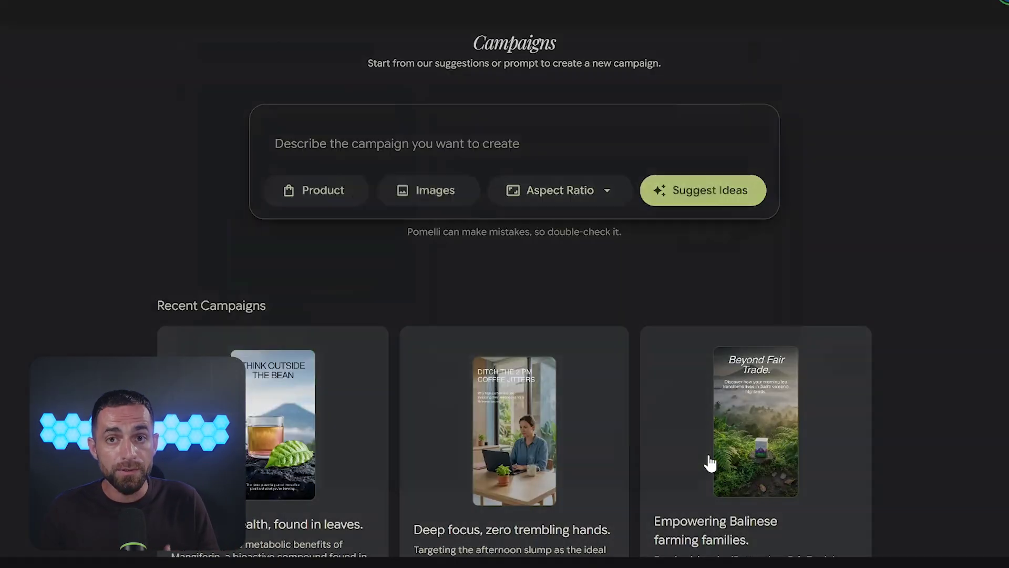
Generate ideas from the prompt "The drink that gives you energy without jitters" and choose "Energy that protects peace."
click(397, 143)
text(The drink that gives you energy wit)
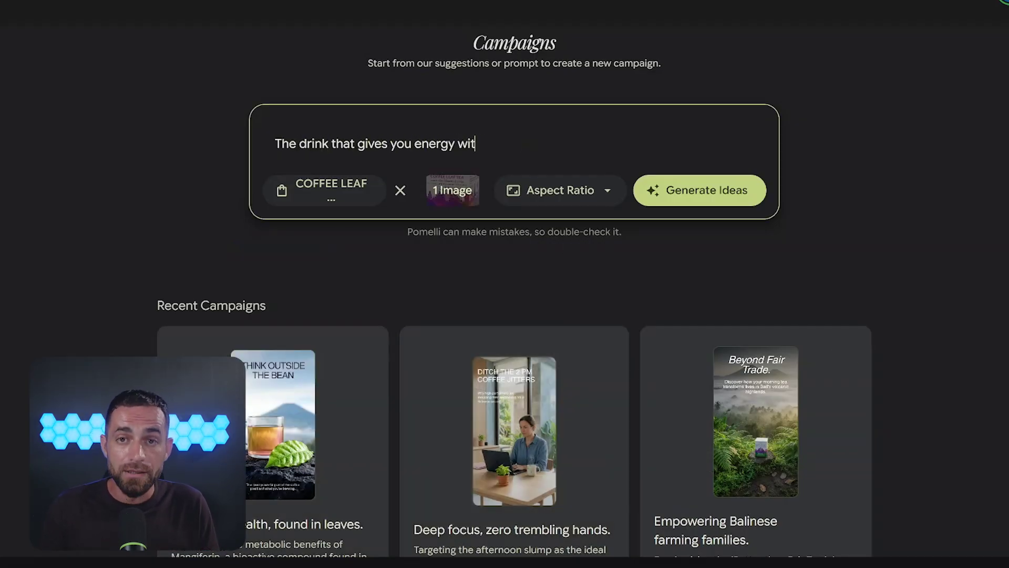
text(hout jitters)
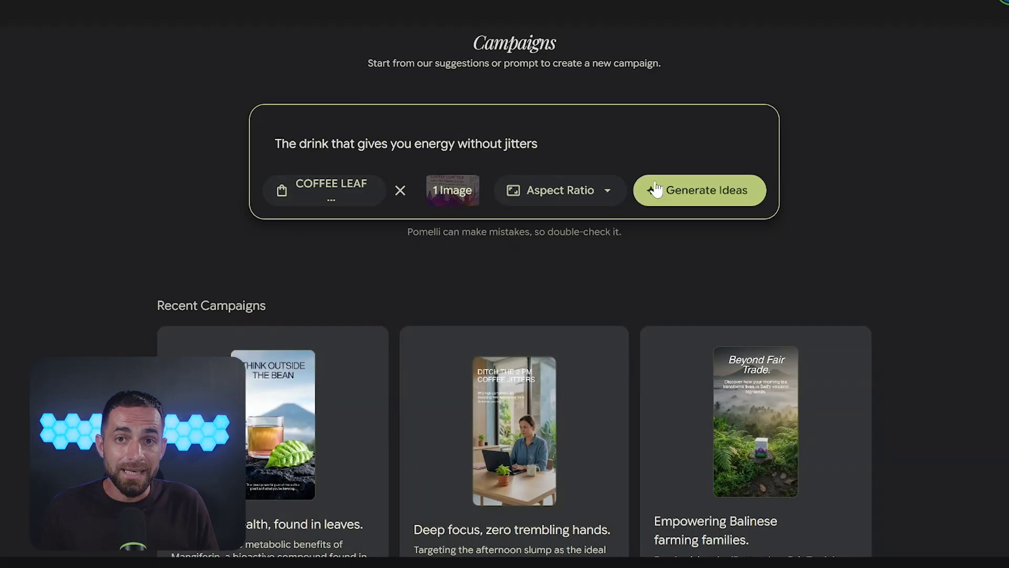
click(655, 190)
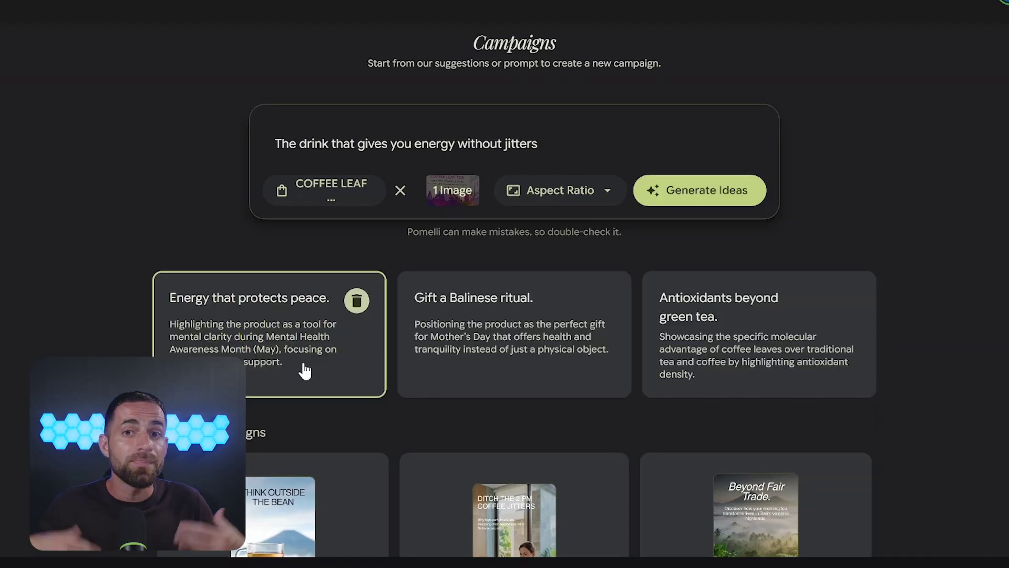
click(304, 368)
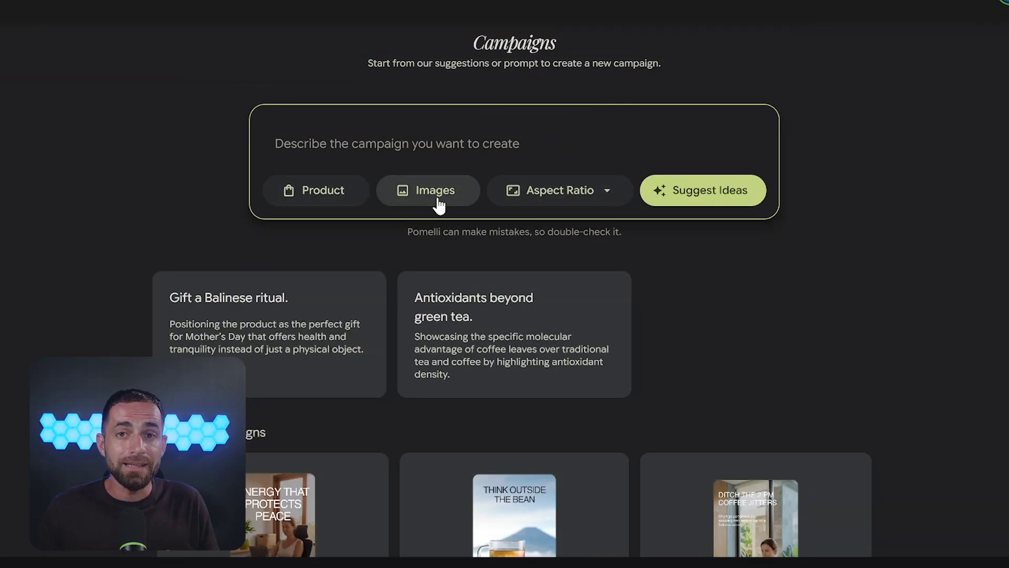
Attach four existing images to a new campaign without a prompt and choose the suggested idea "Beyond the green tea bag."
click(437, 202)
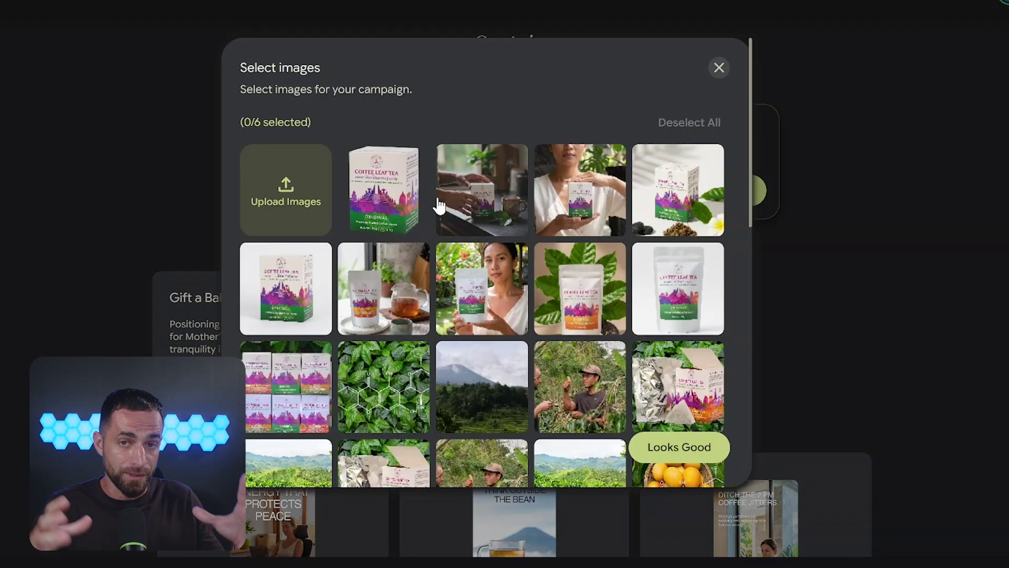
click(384, 199)
click(482, 289)
click(599, 210)
scroll(604, 214, down, 5)
click(482, 270)
click(679, 447)
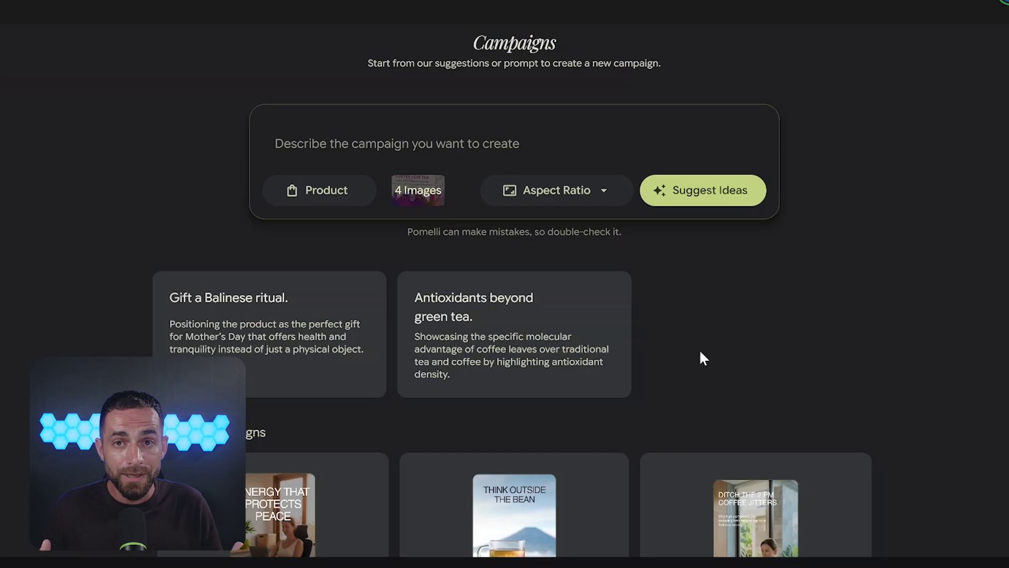
click(718, 197)
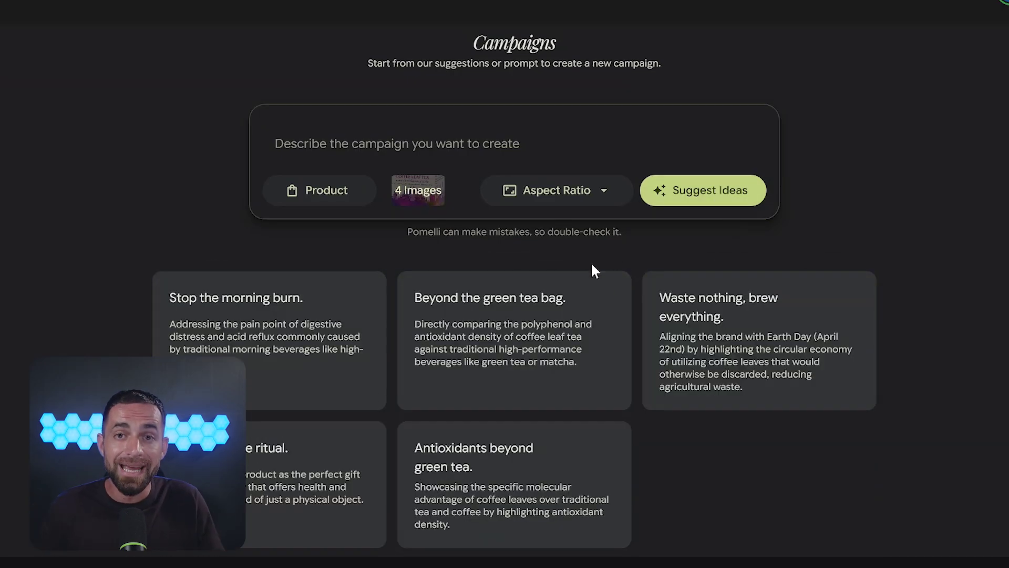
click(523, 358)
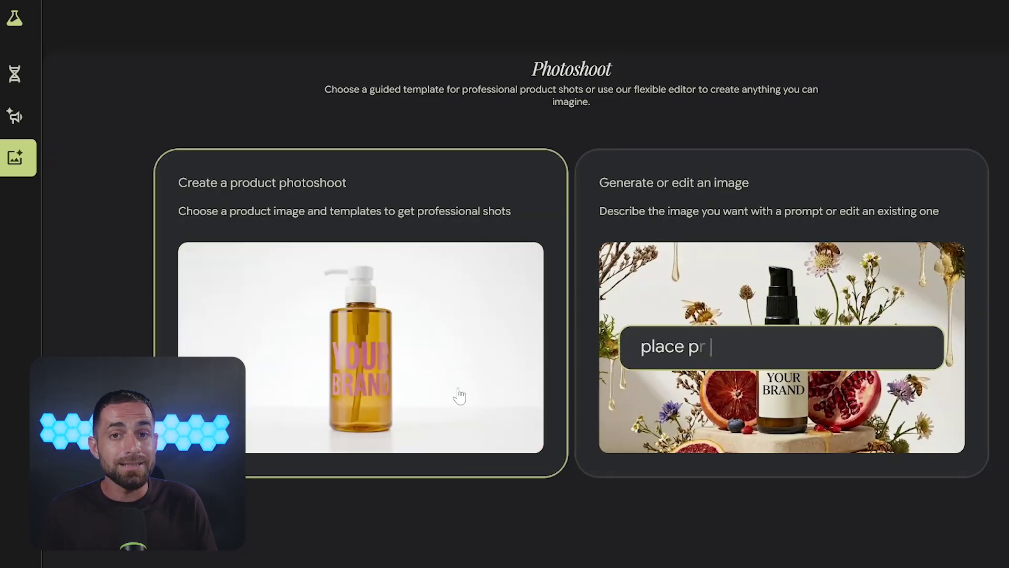
Set up a product photoshoot using the Original Coffee Leaf Tea box image in Story (9:16) format
click(459, 395)
click(456, 394)
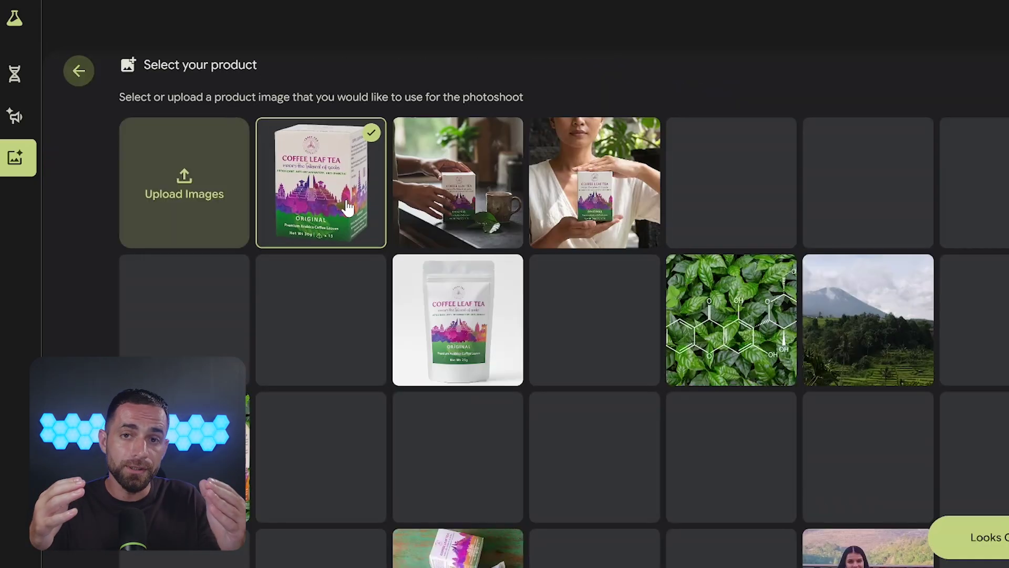
click(978, 541)
click(362, 497)
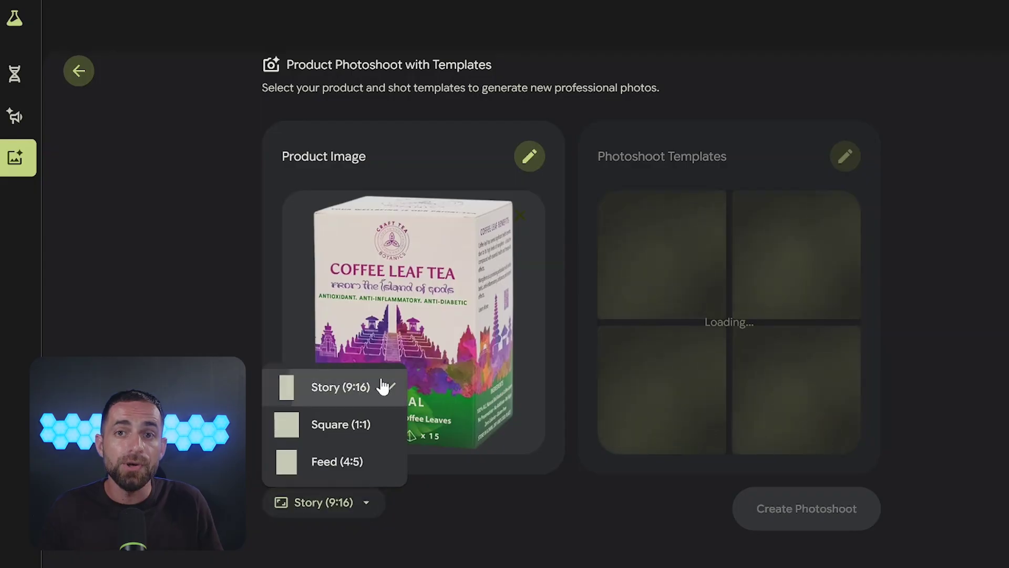
click(417, 388)
Browse the photoshoot templates of all product categories and keep the Consumables shots Studio, Ingredient, In Use and Contextual
click(718, 169)
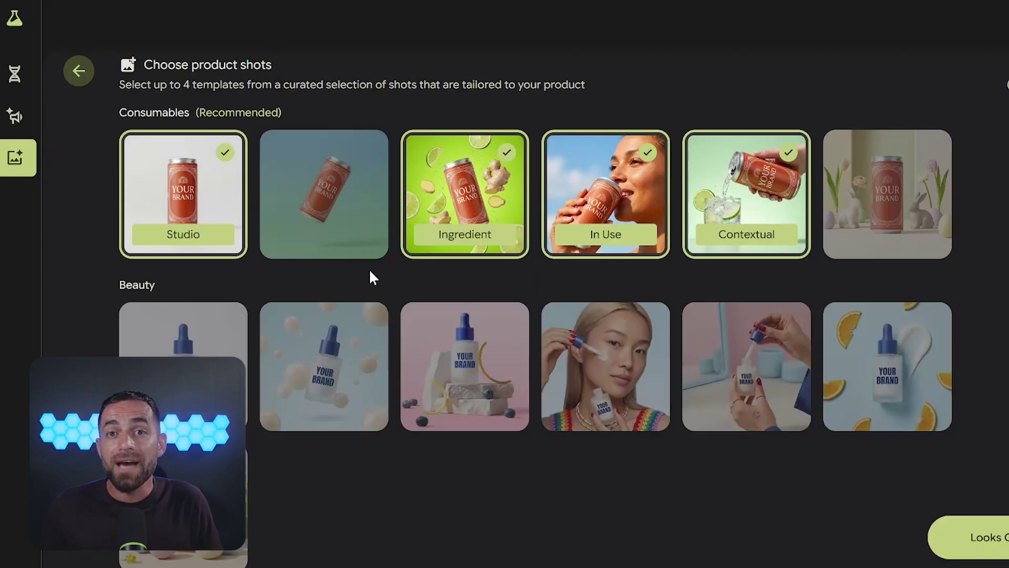
scroll(371, 277, down, 7)
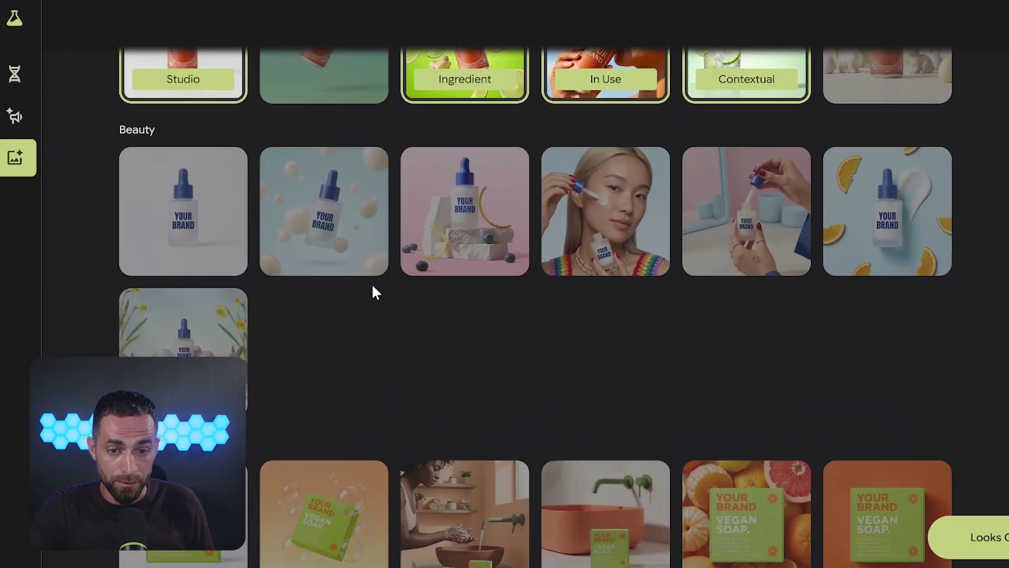
scroll(374, 296, down, 10)
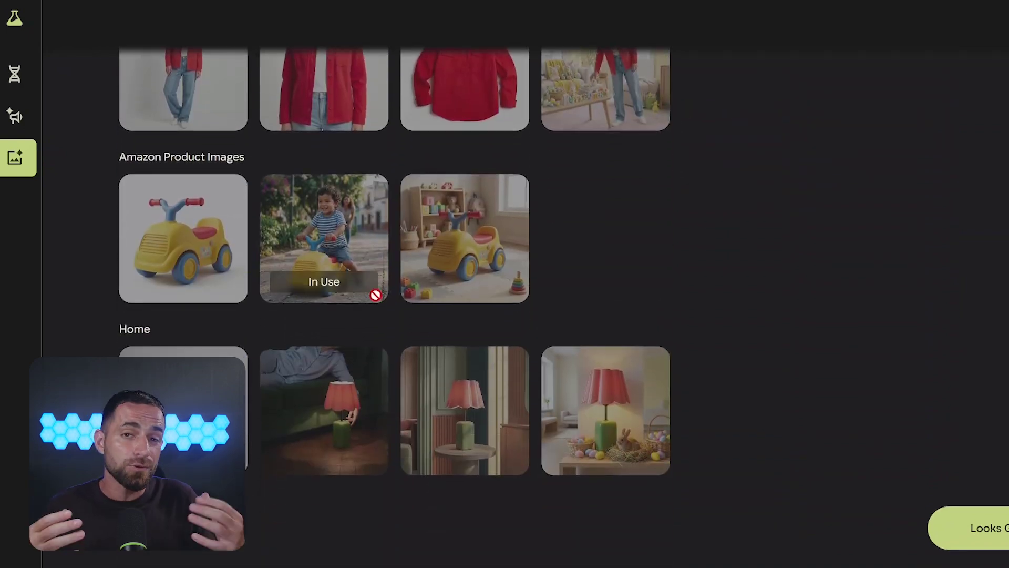
scroll(376, 288, up, 12)
scroll(393, 327, up, 3)
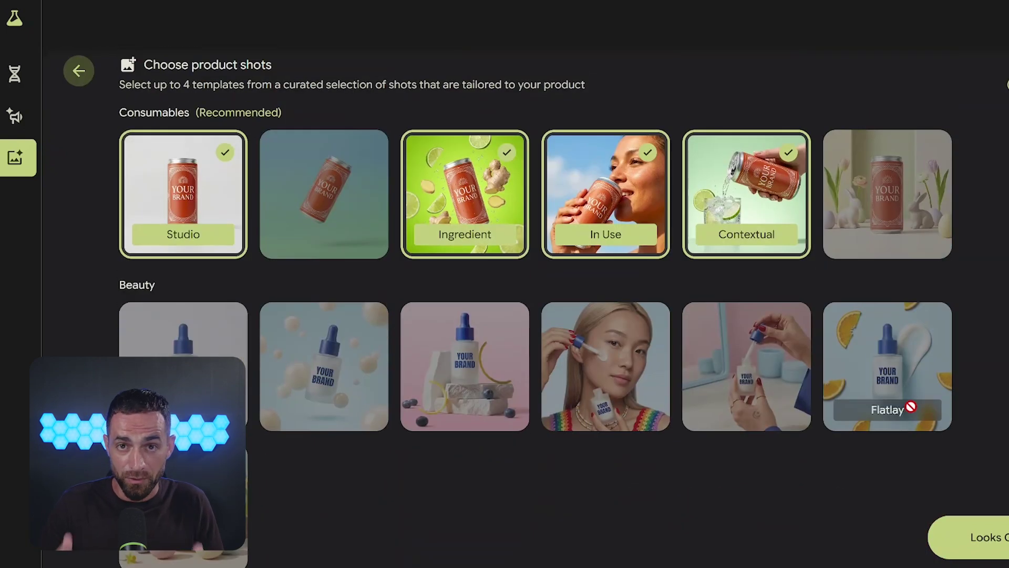
click(970, 537)
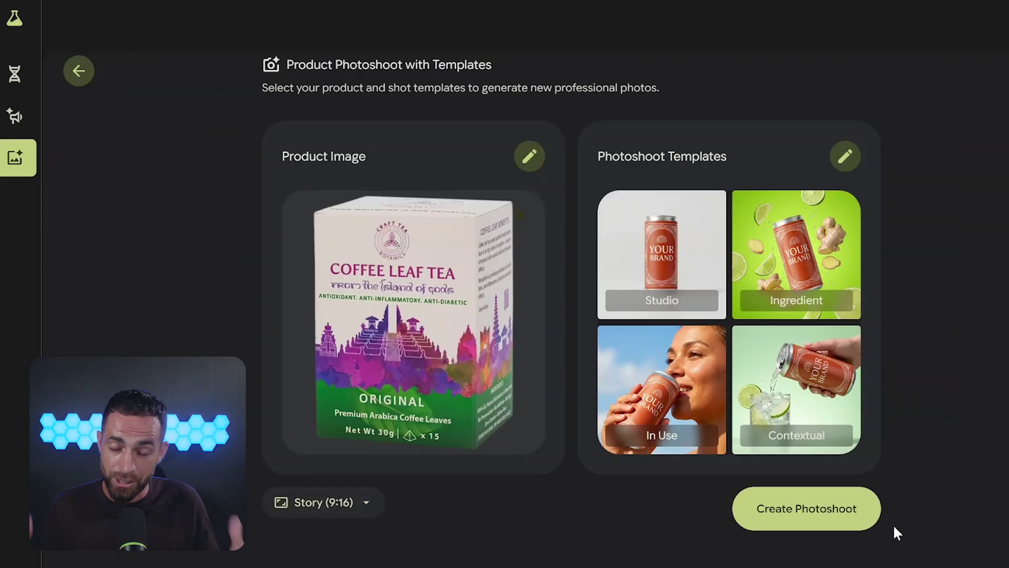
Create the photoshoot, review the generated product shots and start a campaign from them
click(820, 514)
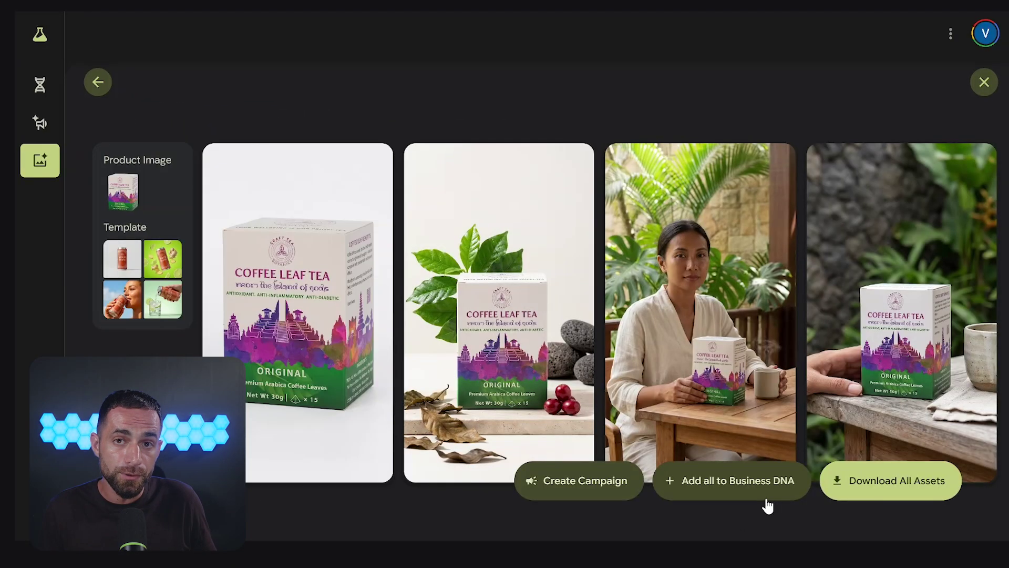
scroll(768, 506, down, 1)
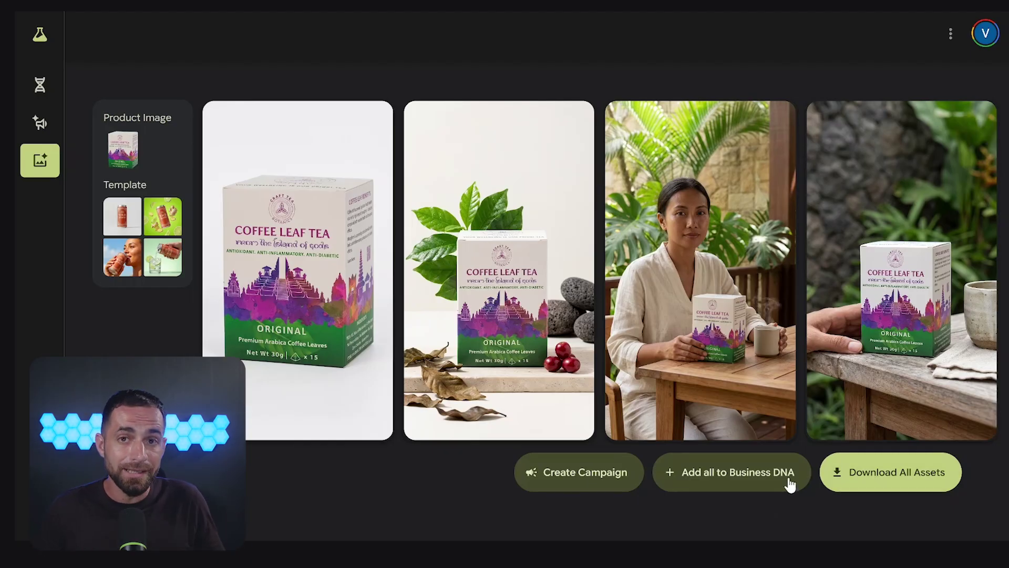
click(617, 487)
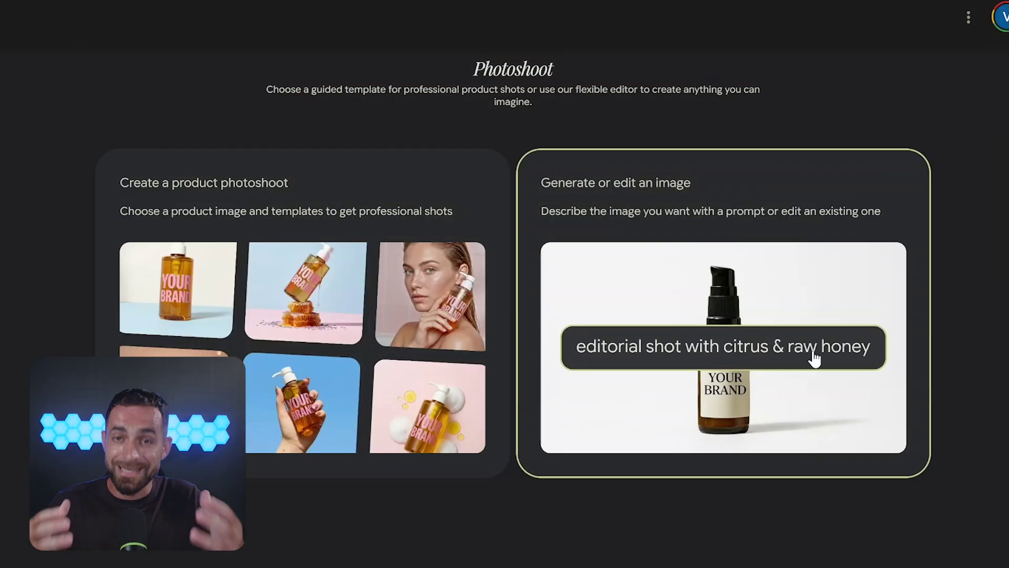
Generate Story (9:16) images from the Original box photo, showing it on a cafe desk beside a cup of tea with Balinese rice fields in the background
click(811, 356)
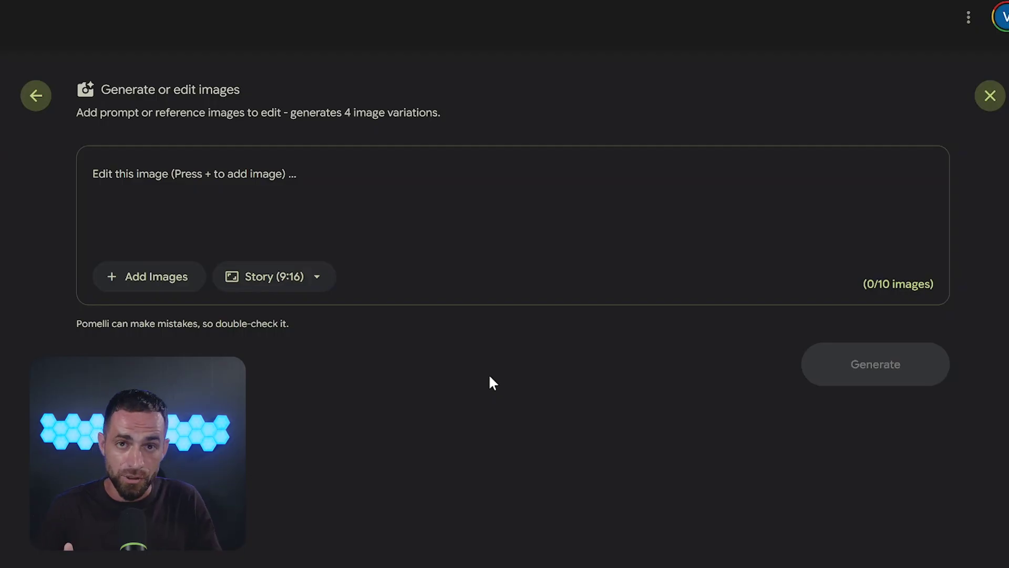
click(180, 278)
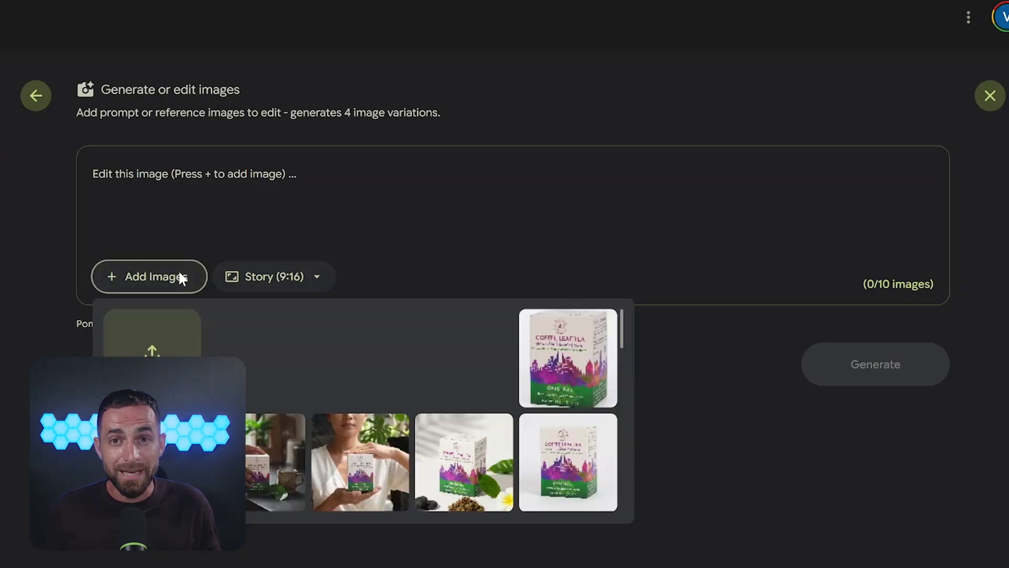
click(566, 376)
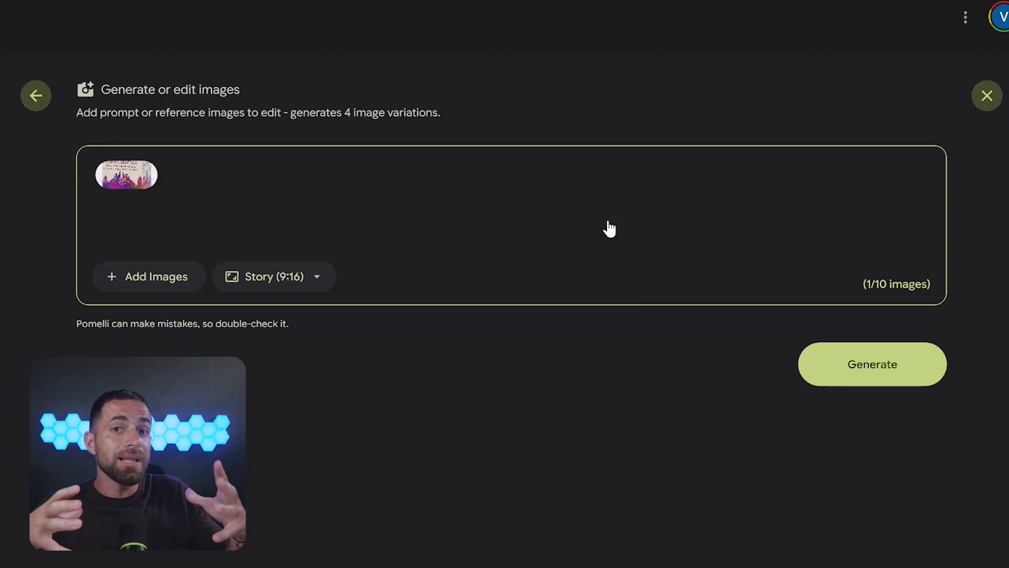
text(A box of coffee leaf tea on a desk in a cafe. Next to the box, there is a cup of tea, with Balinese rice fields in the background)
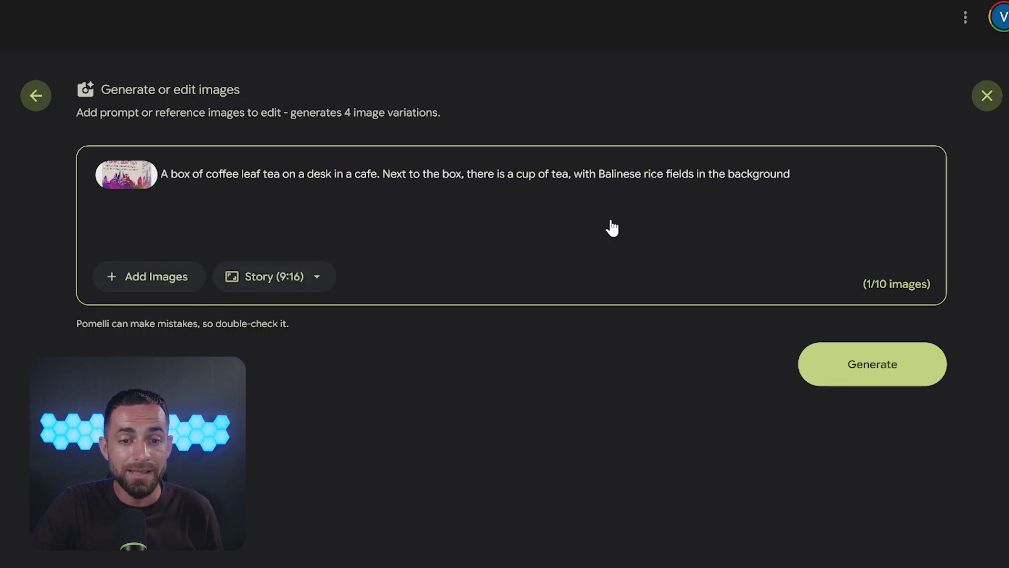
click(810, 366)
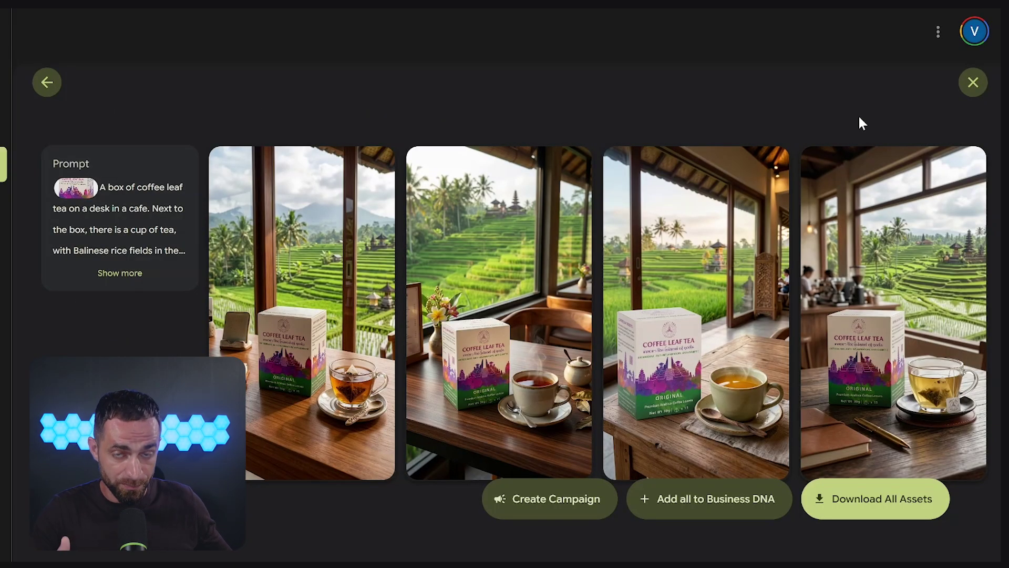
Edit the second generated cafe image with the prompt "a young woman is seated at the table looking at the rice terraces"
click(540, 456)
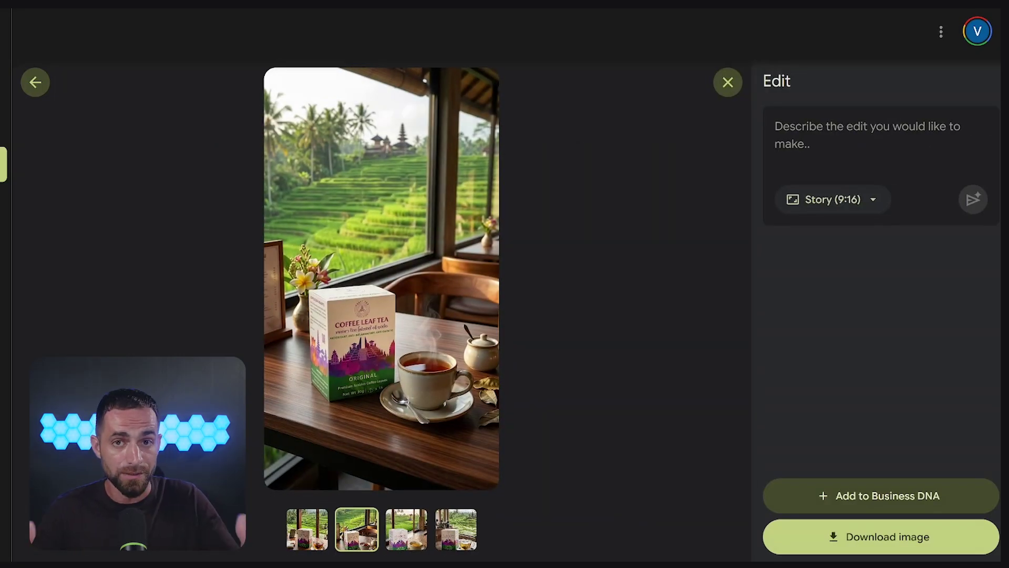
text(a young woman is seated at the table looking at the rice terraces)
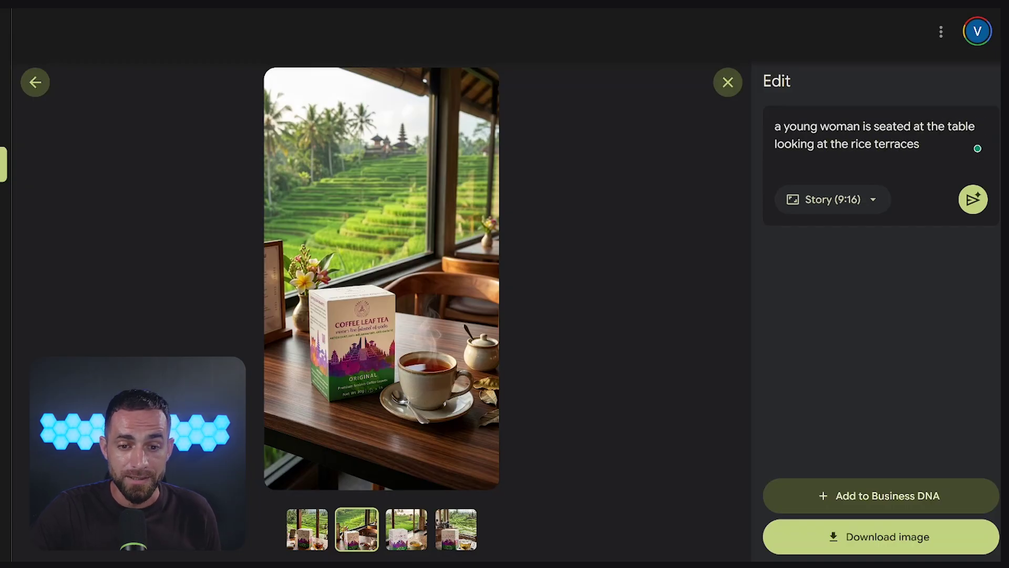
click(971, 195)
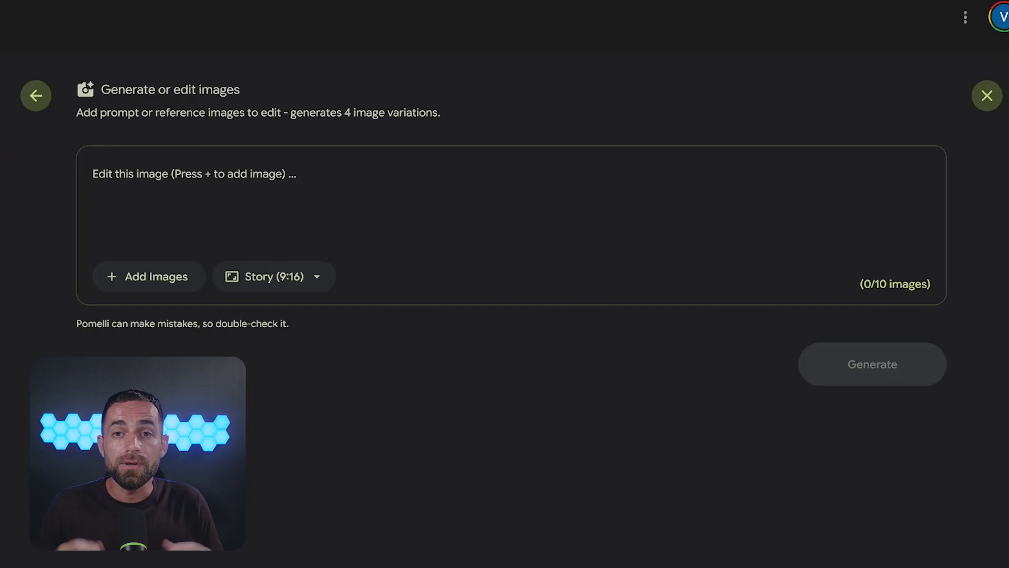
Generate variations of the Original box photo with a dark yellow bottom, the word "Original" swapped with "Ginger" and the tea leaf replaced
click(172, 275)
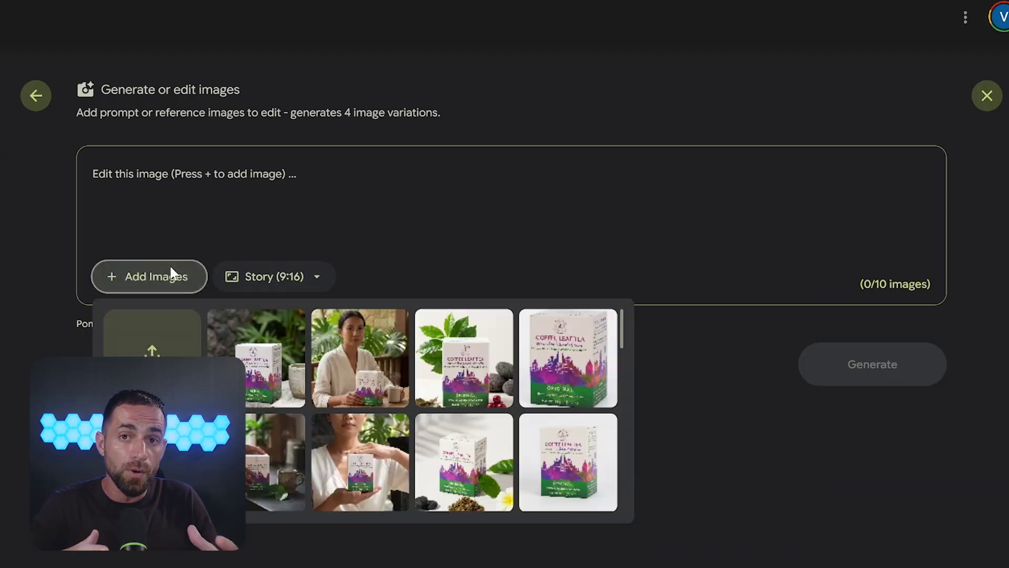
click(588, 316)
text(Change the bottom of t)
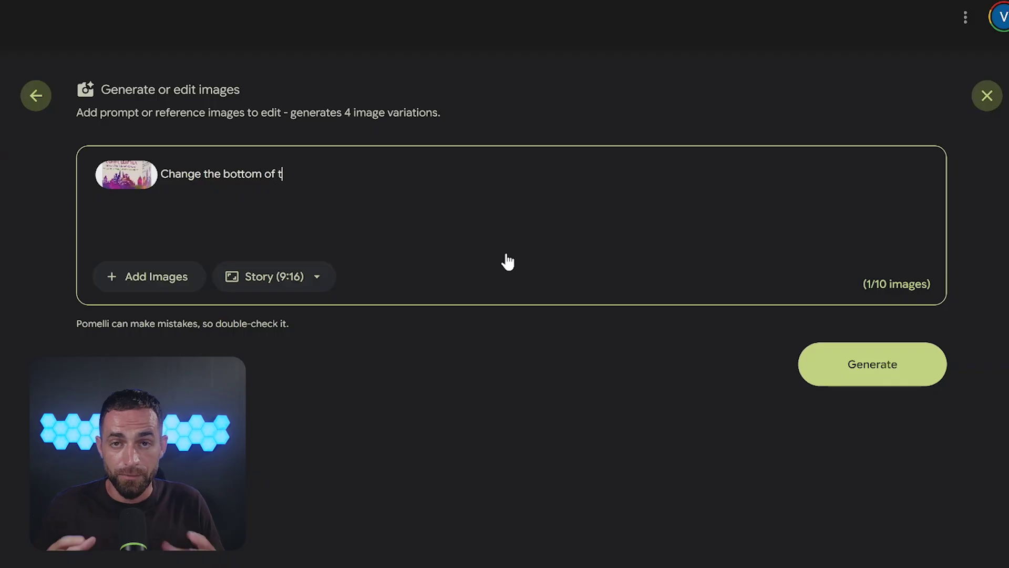
text(he box to dark yellow, swap the)
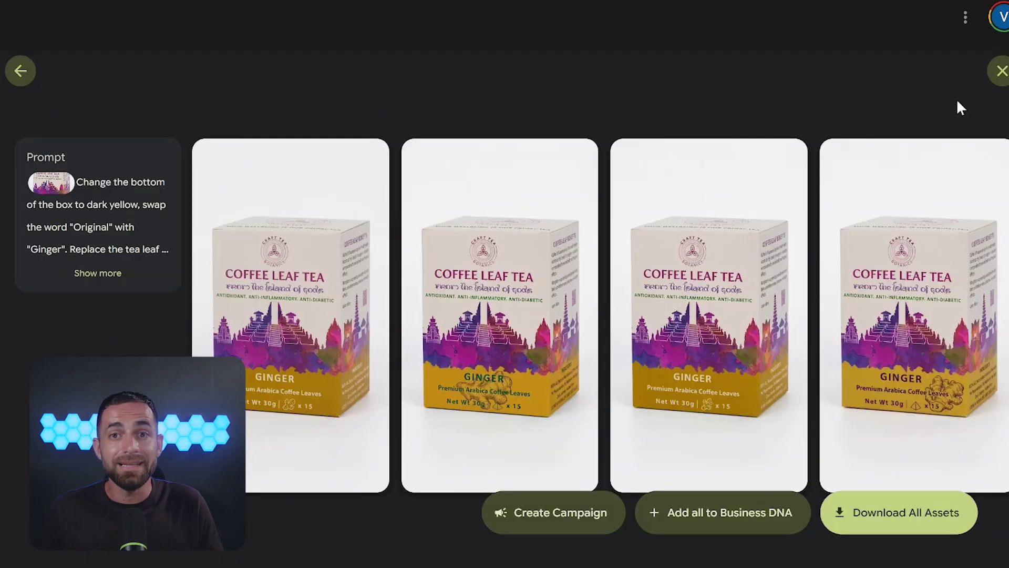
Compare the four generated Ginger box variations one by one in the enlarged view
click(969, 196)
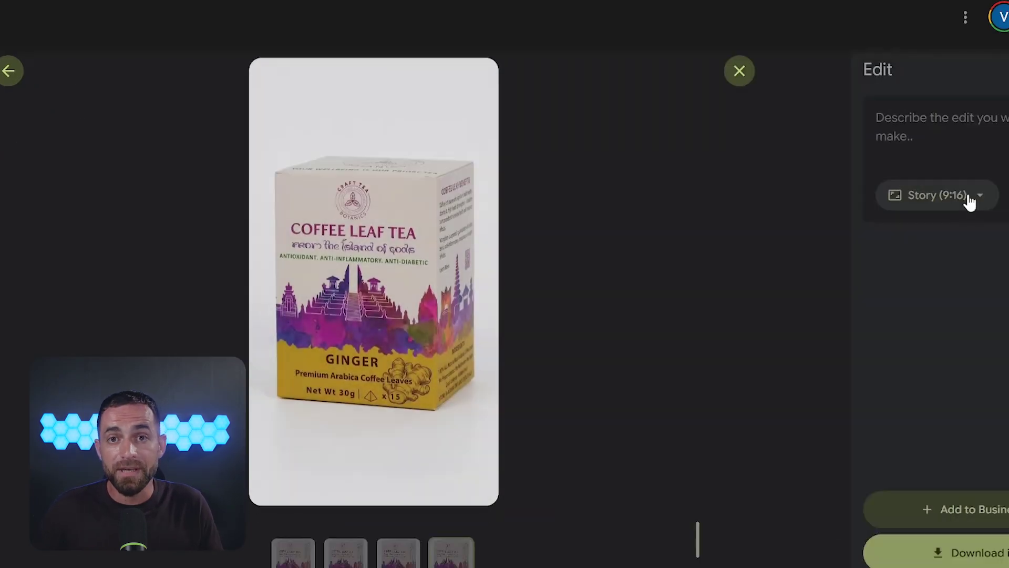
click(402, 547)
click(360, 554)
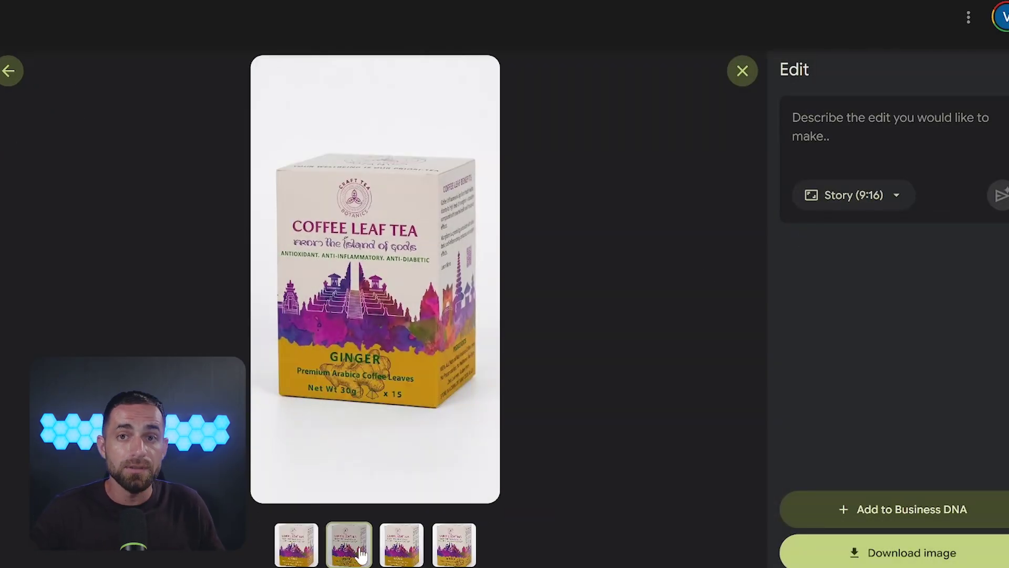
click(307, 553)
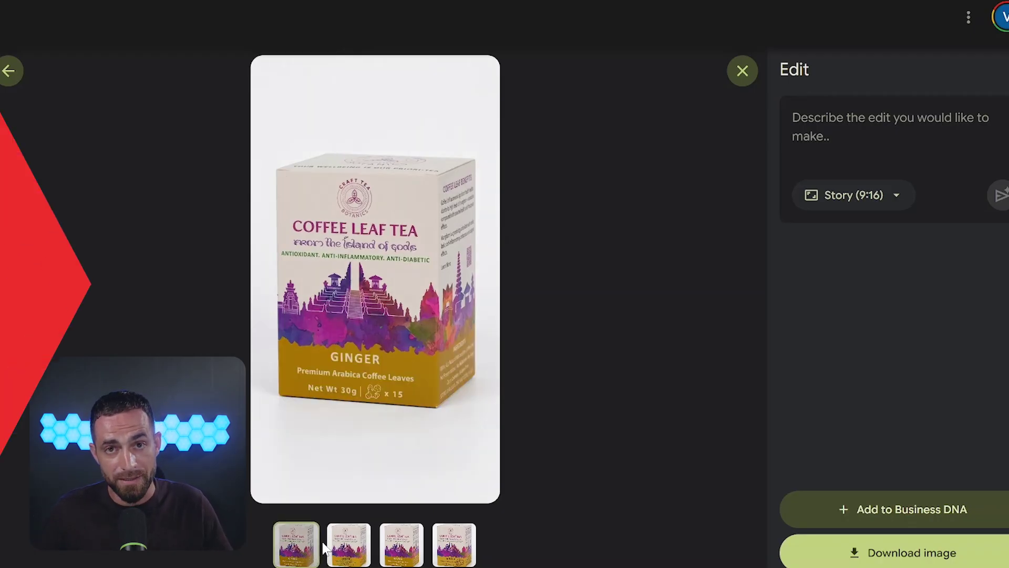